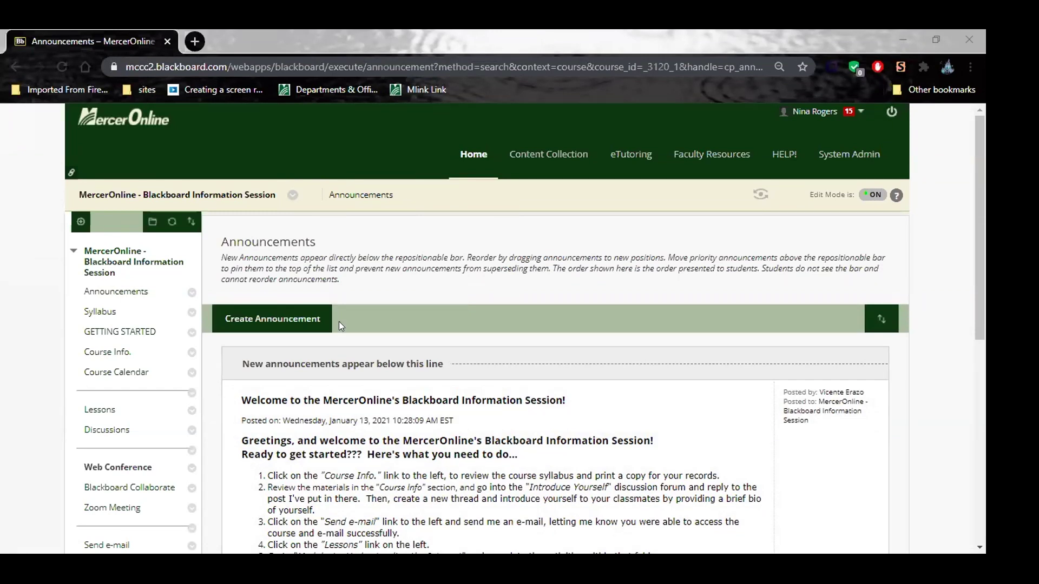
Create a new course announcement with the subject "Welcome"
left_click(282, 318)
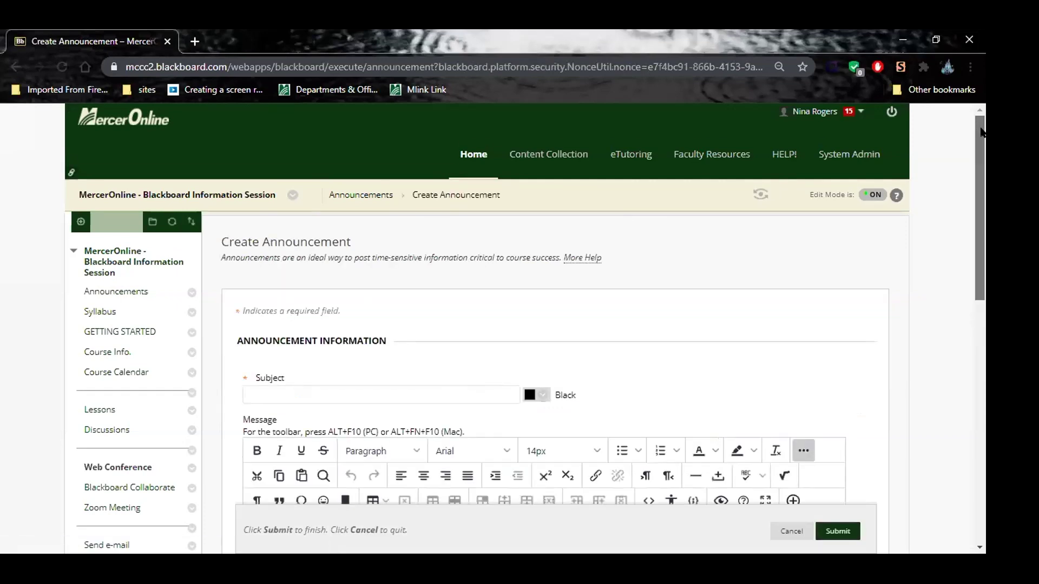
left_click_drag(974, 125, 984, 187)
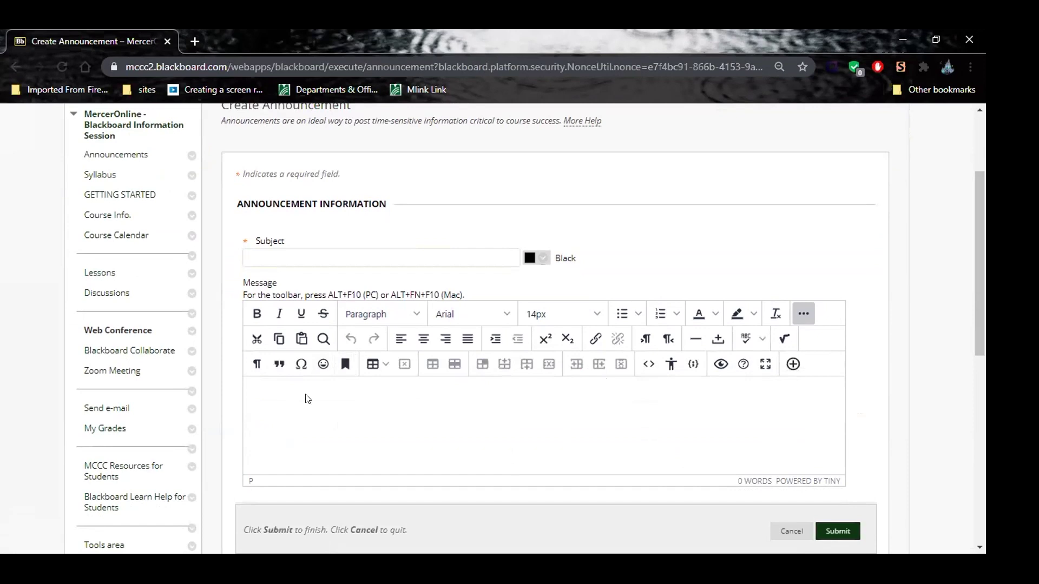
left_click(323, 257)
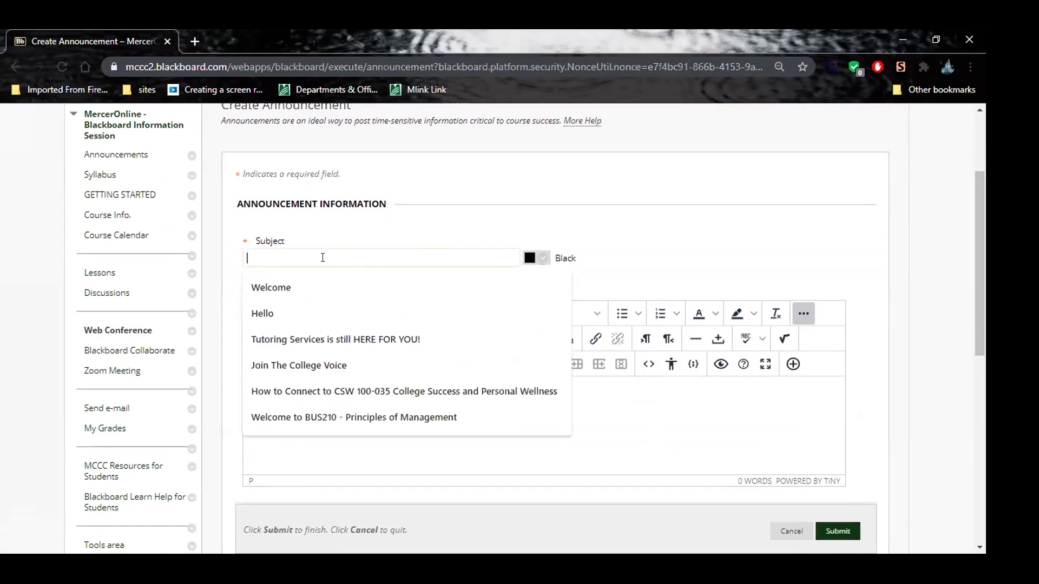
left_click(294, 288)
Enter the placeholder text "dfdhdkjkgjfk;dlj;fkjg" as the announcement's message
left_click(278, 405)
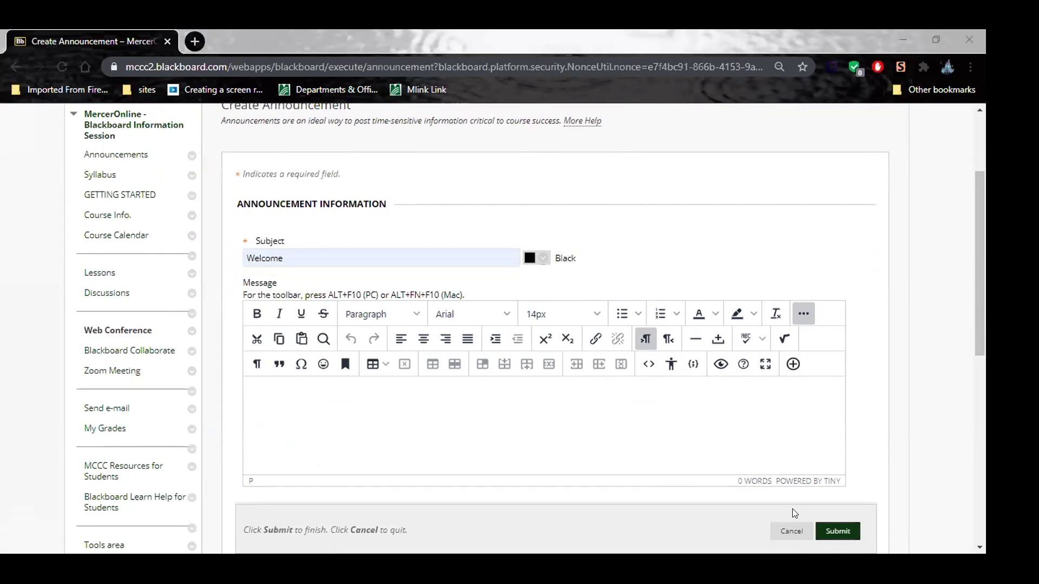
left_click(258, 403)
type("df")
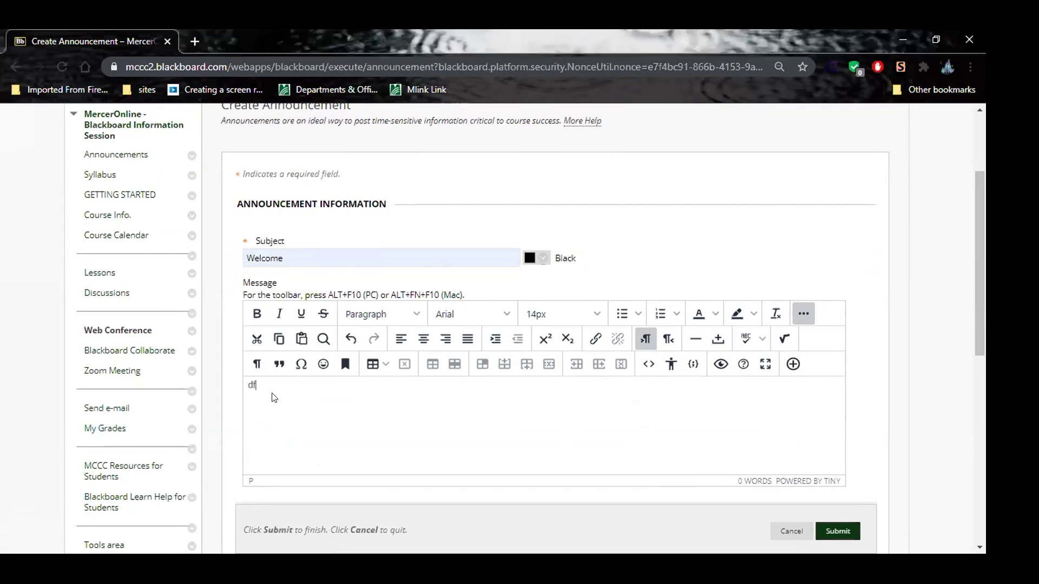
type("dhdkjkgjfk;dlj;fkjg")
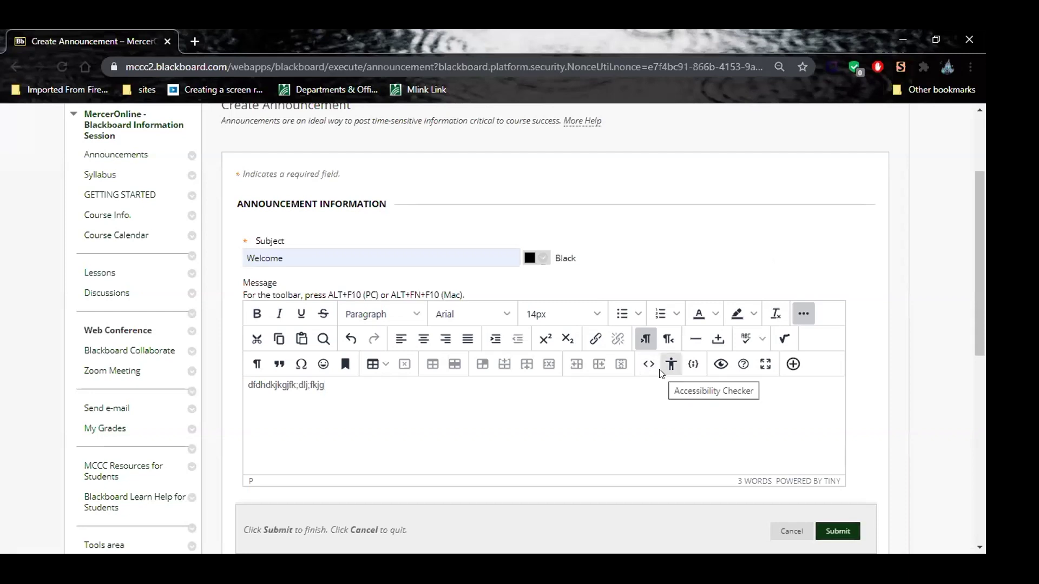
Add YouTube video content to the message and search for English-language videos about "blackboard"
left_click(792, 365)
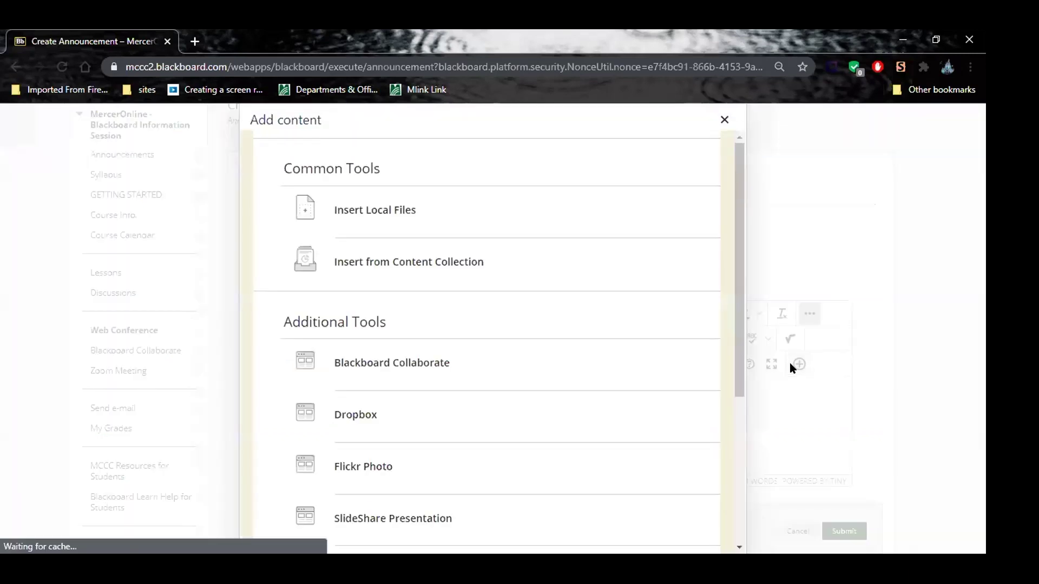
scroll(729, 391, "down", 2)
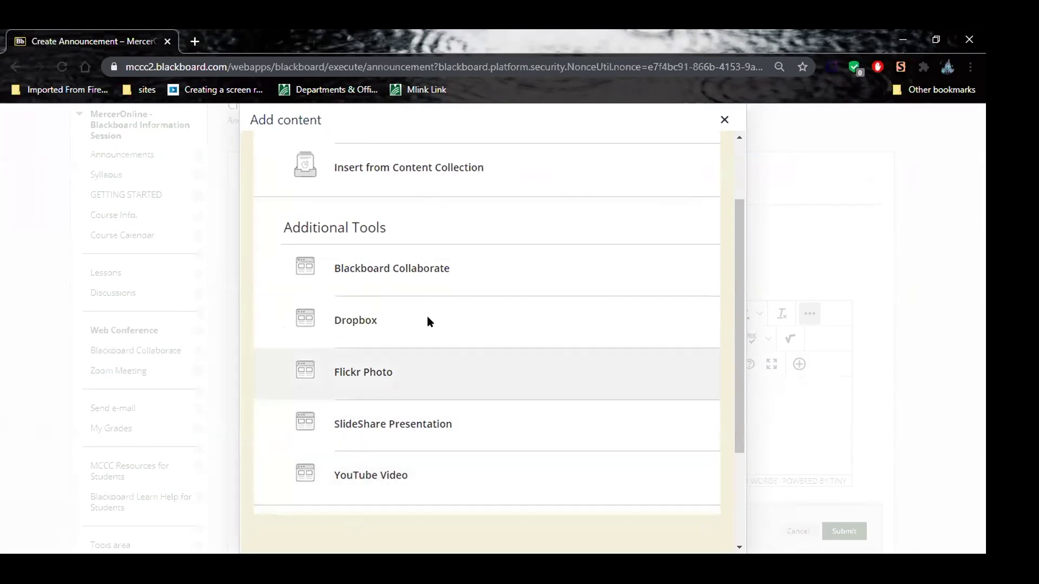
left_click_drag(726, 421, 732, 402)
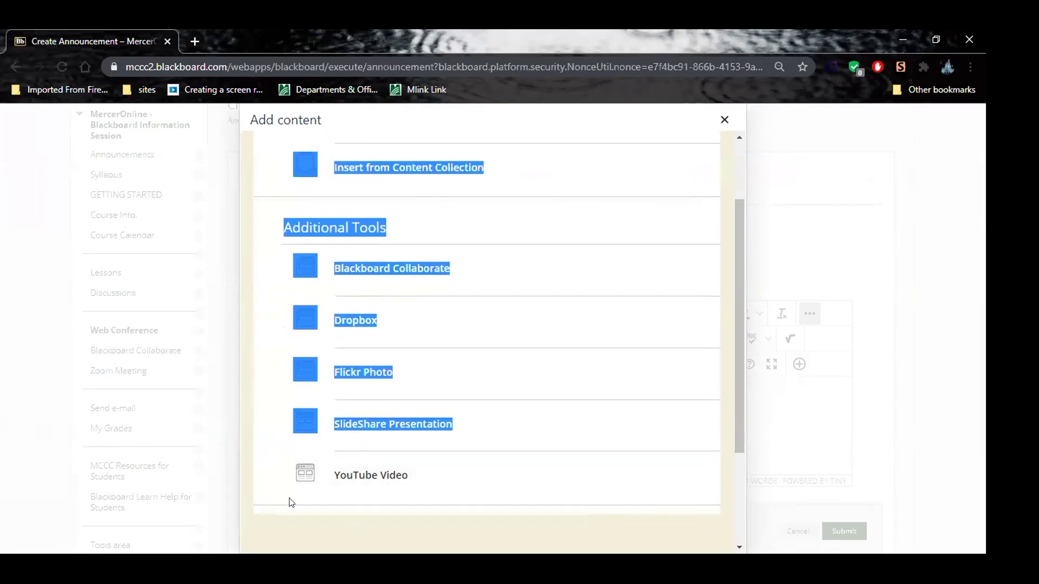
left_click(333, 476)
left_click(204, 231)
left_click(203, 261)
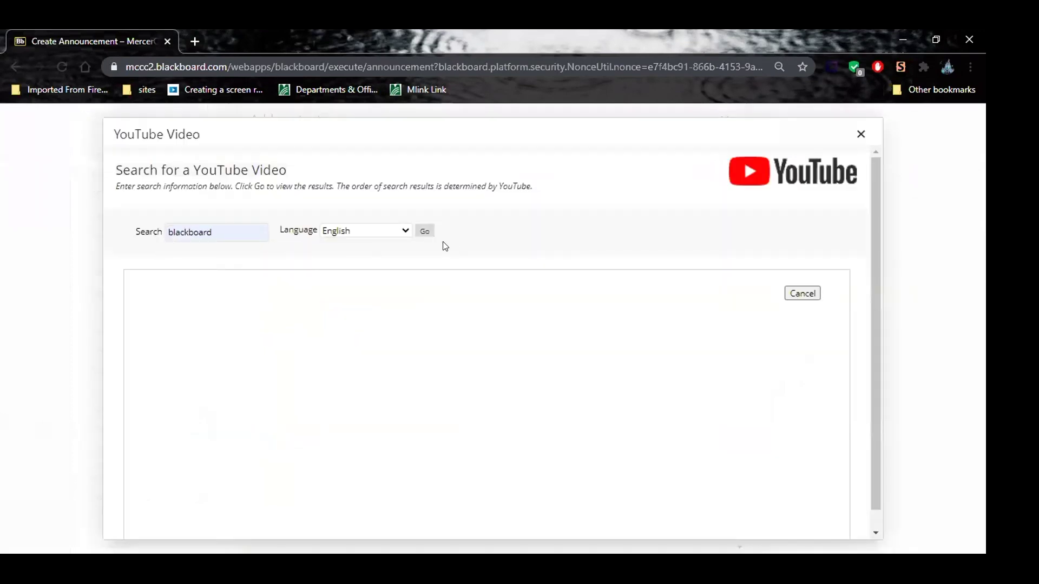
left_click(424, 231)
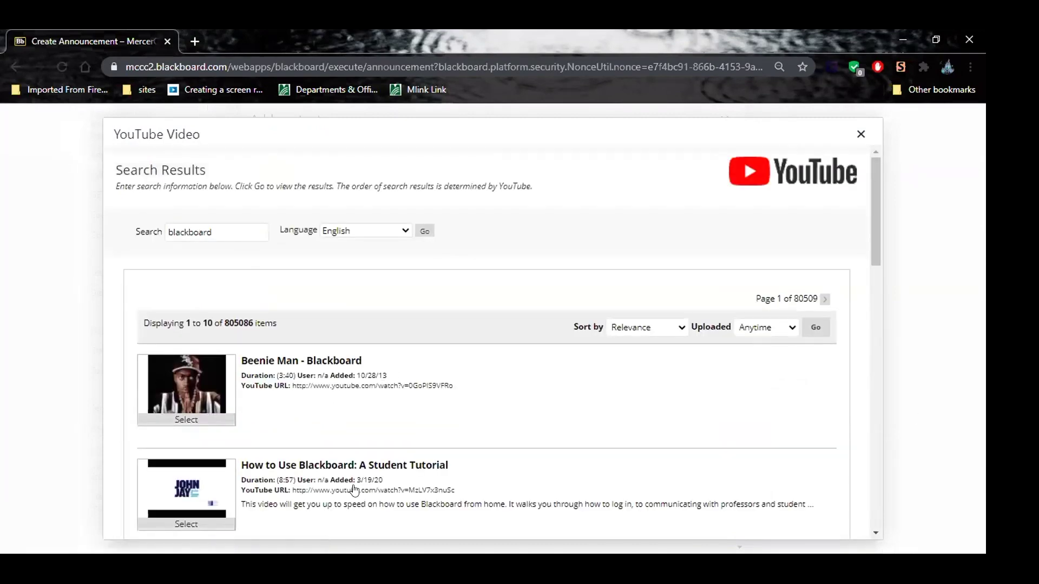
Embed the video "How to Use Blackboard: A Student Tutorial" below the message text and submit the announcement
left_click(184, 524)
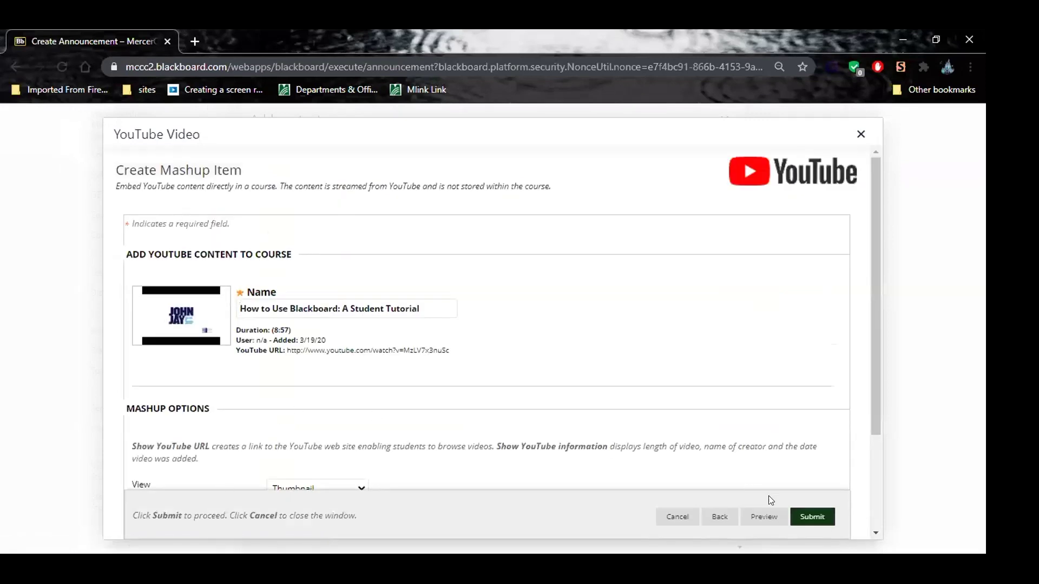
left_click(811, 517)
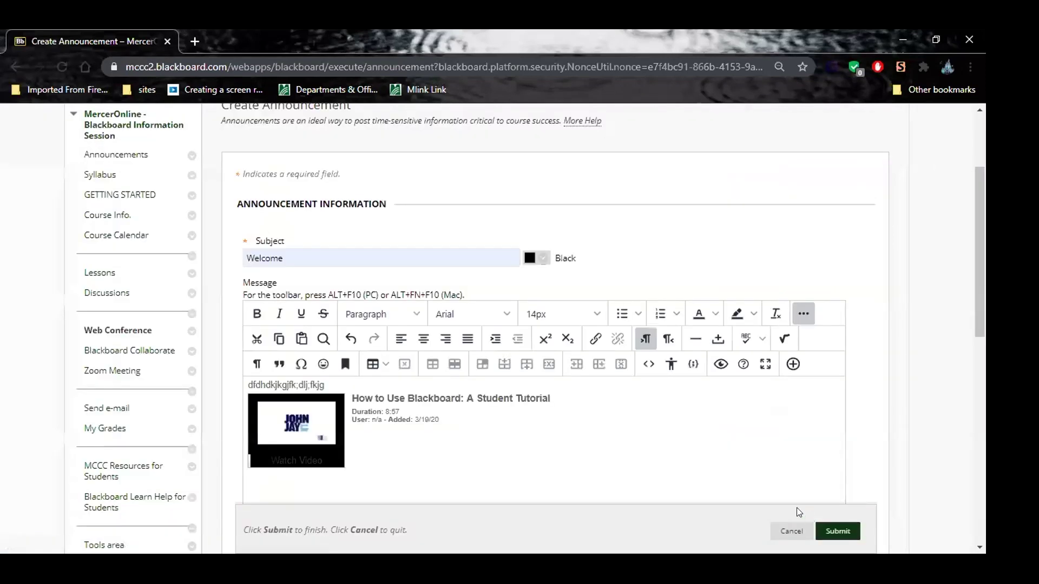
left_click(838, 532)
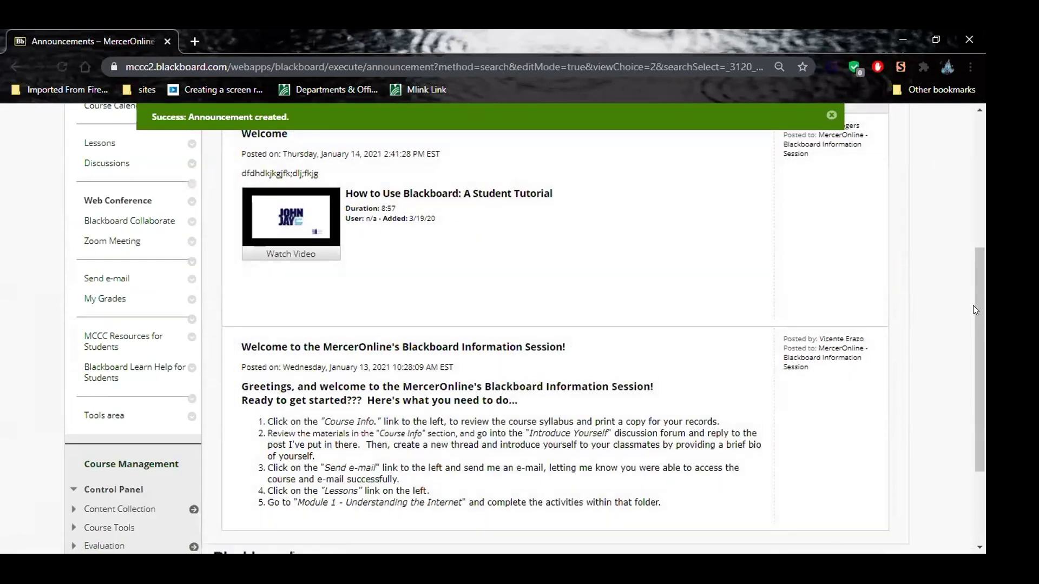
Review the posted "Welcome" announcement and open it for editing
left_click_drag(973, 305, 976, 167)
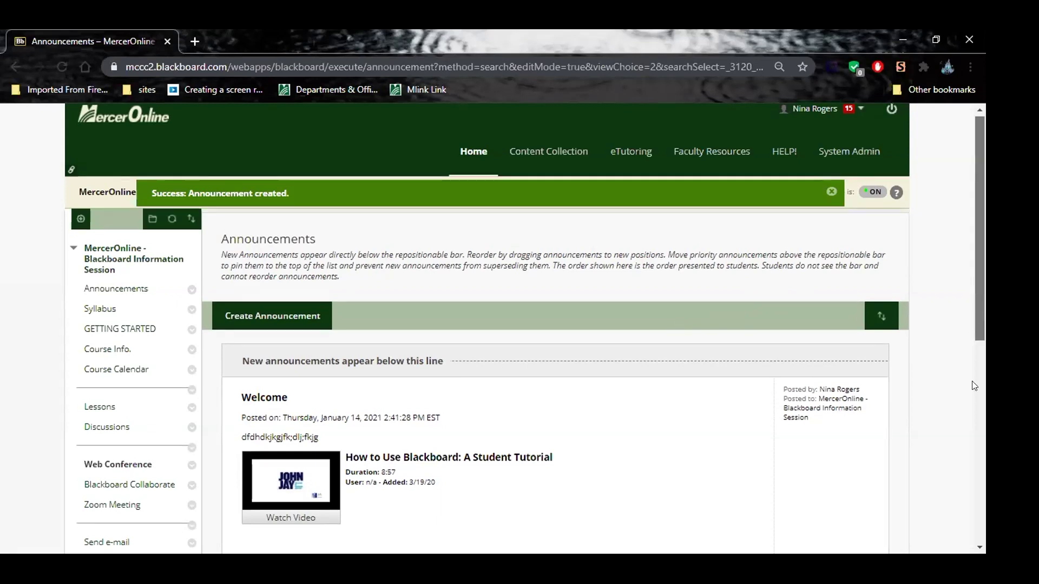
scroll(971, 381, "down", 5)
scroll(947, 433, "up", 5)
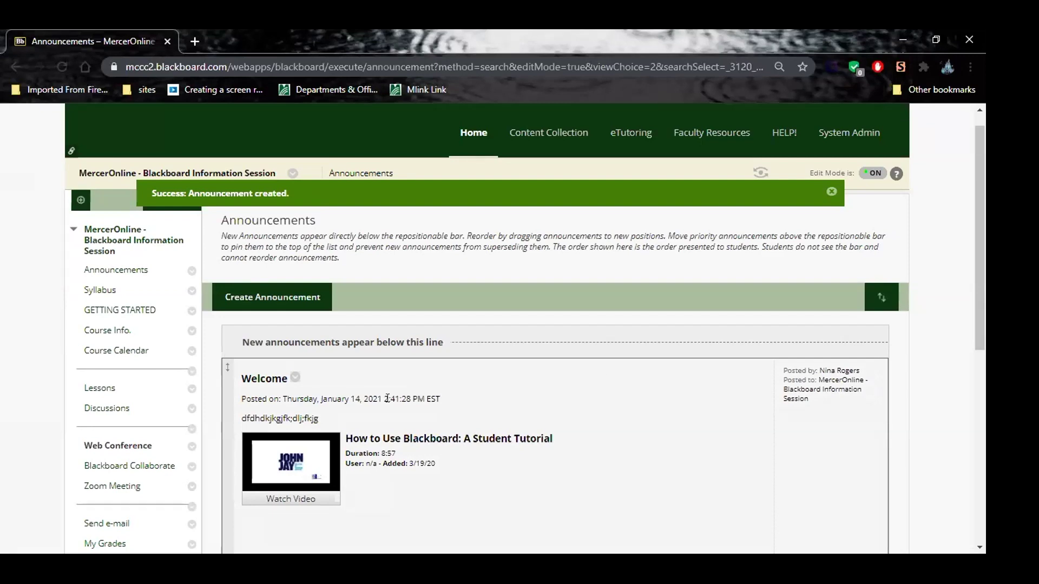
left_click(295, 379)
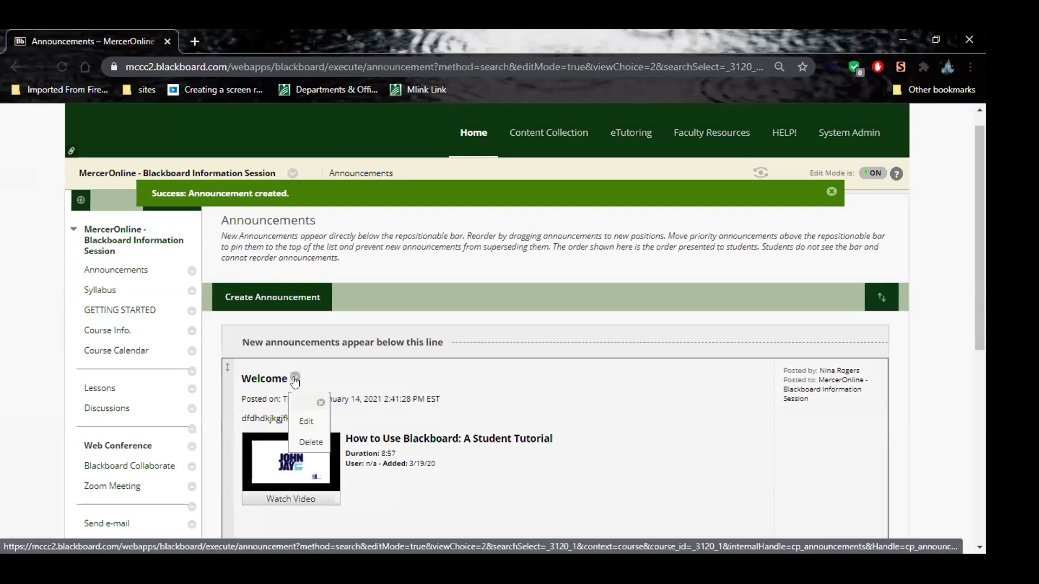
left_click(305, 420)
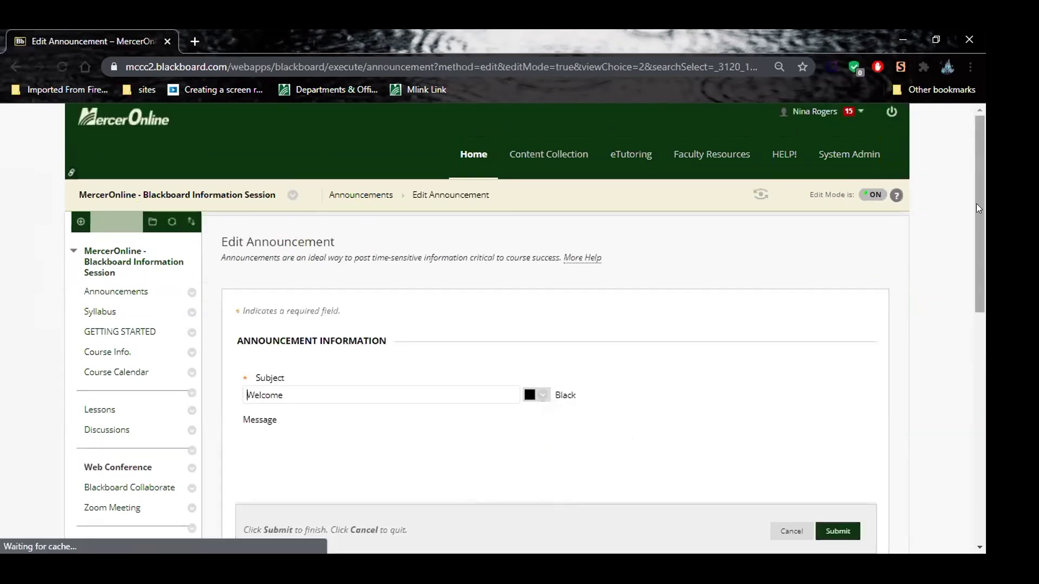
Make the announcement date restricted and set its Display After date to 01/15/2021
left_click_drag(978, 230, 982, 305)
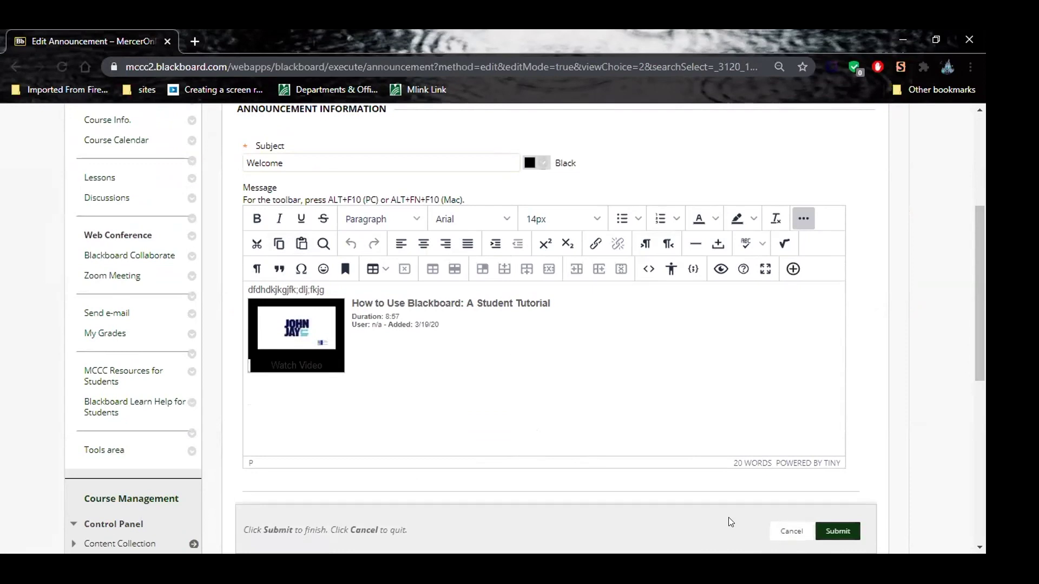
scroll(973, 411, "down", 1)
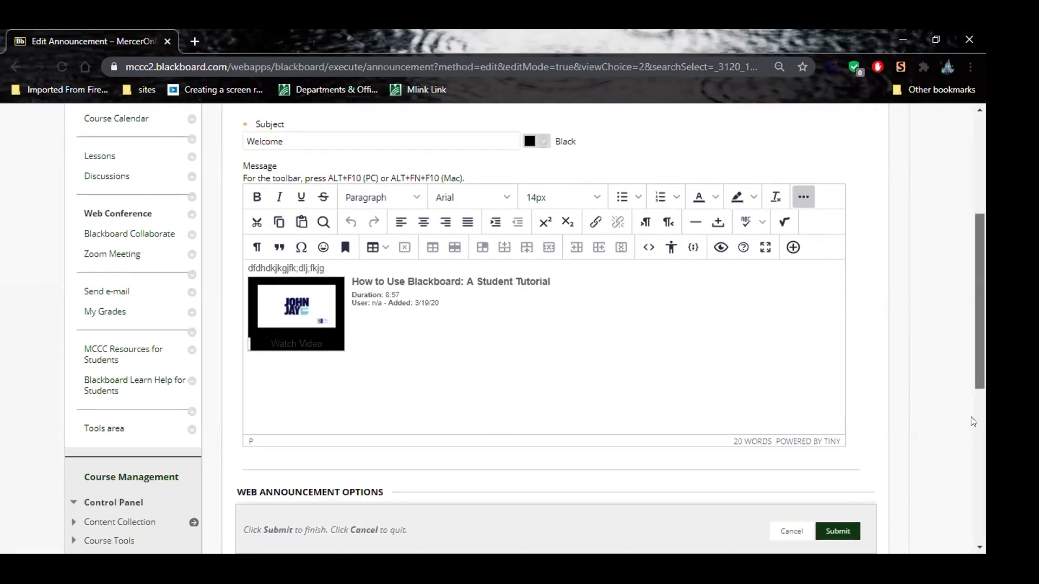
scroll(972, 433, "down", 4)
scroll(972, 344, "up", 5)
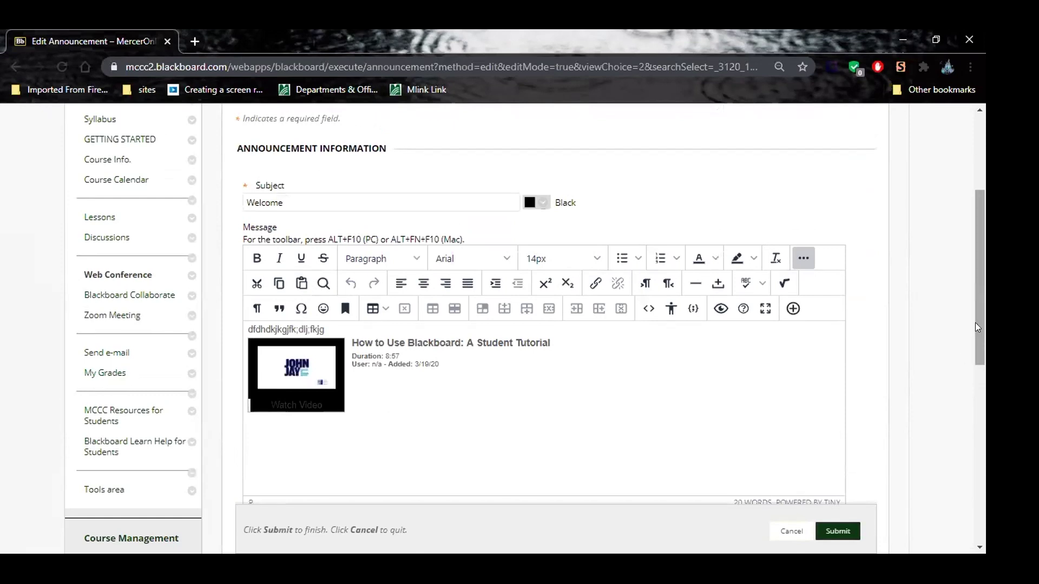
left_click_drag(977, 302, 980, 299)
scroll(975, 265, "down", 2)
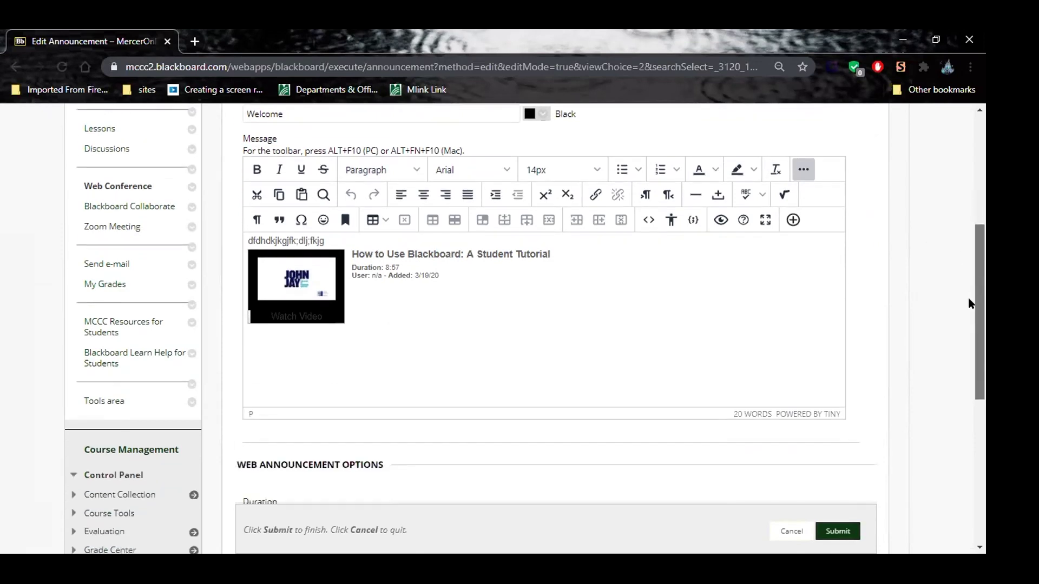
scroll(966, 319, "down", 3)
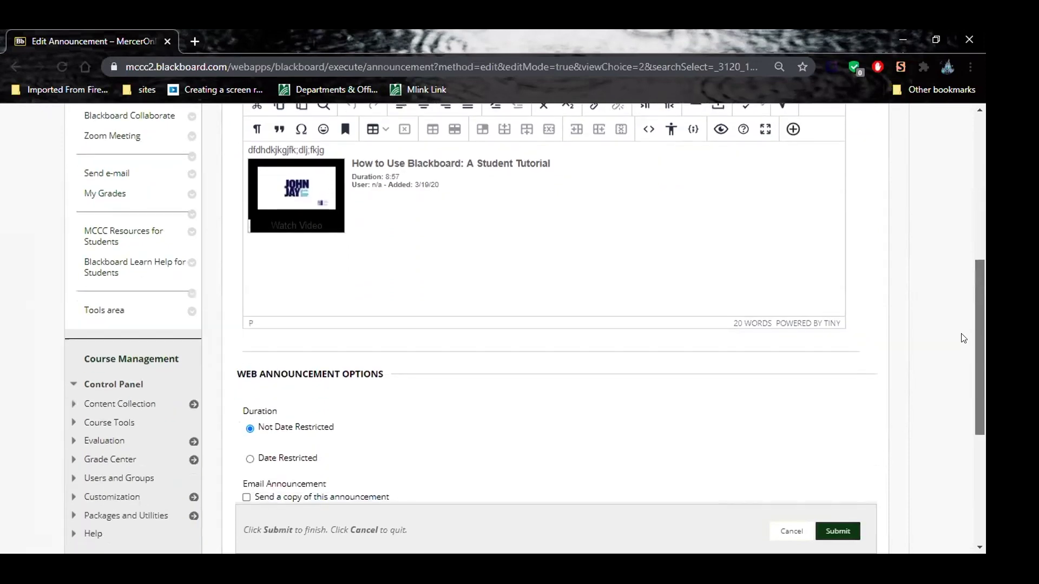
scroll(963, 346, "down", 2)
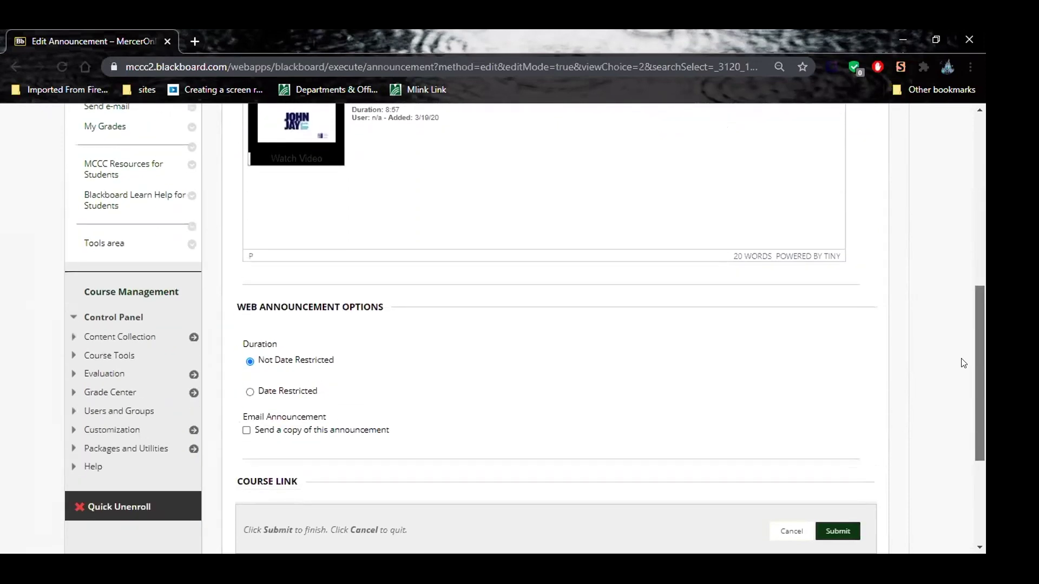
scroll(962, 366, "down", 2)
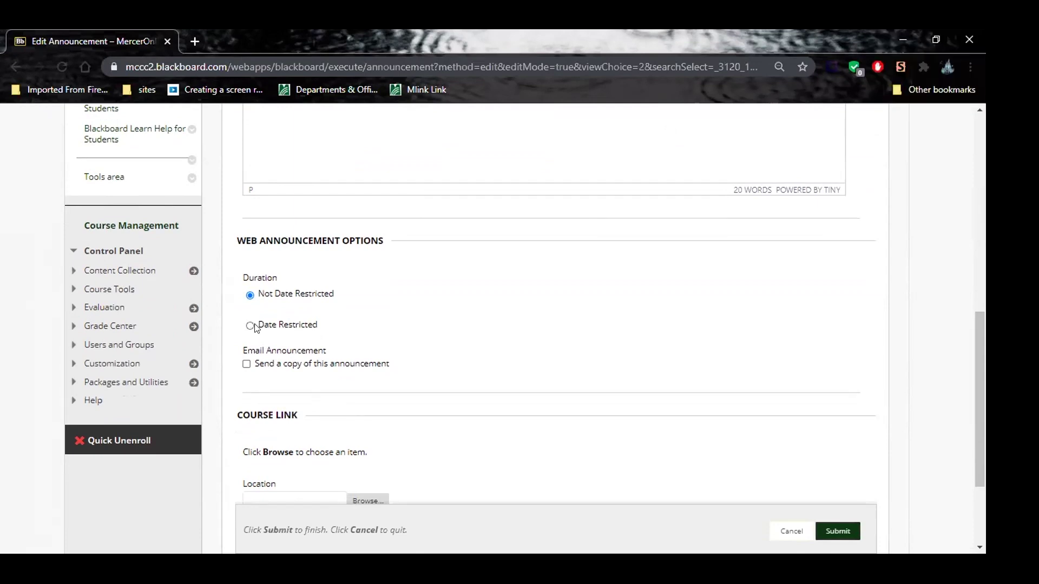
left_click(249, 325)
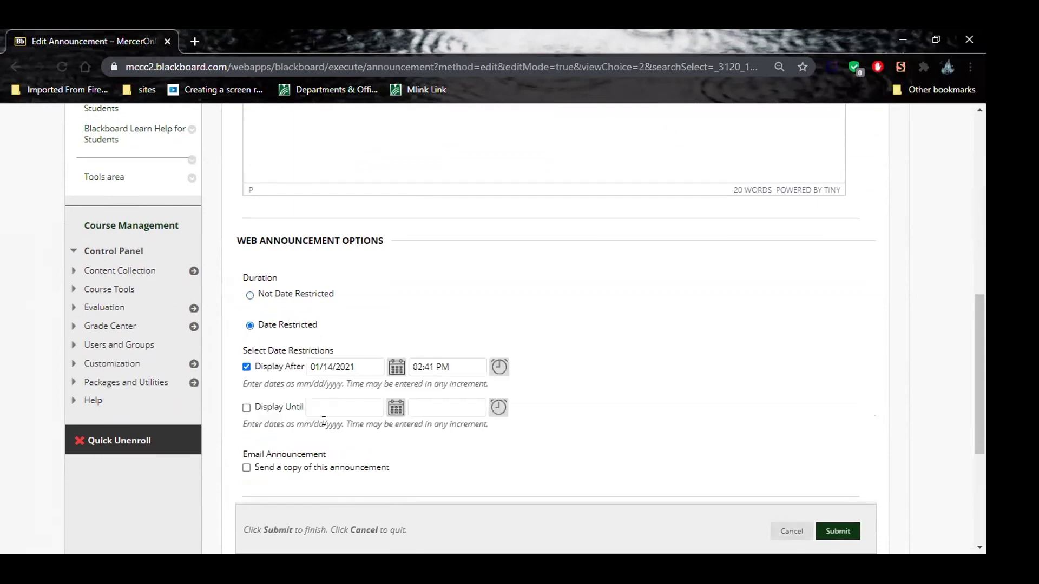
left_click(396, 369)
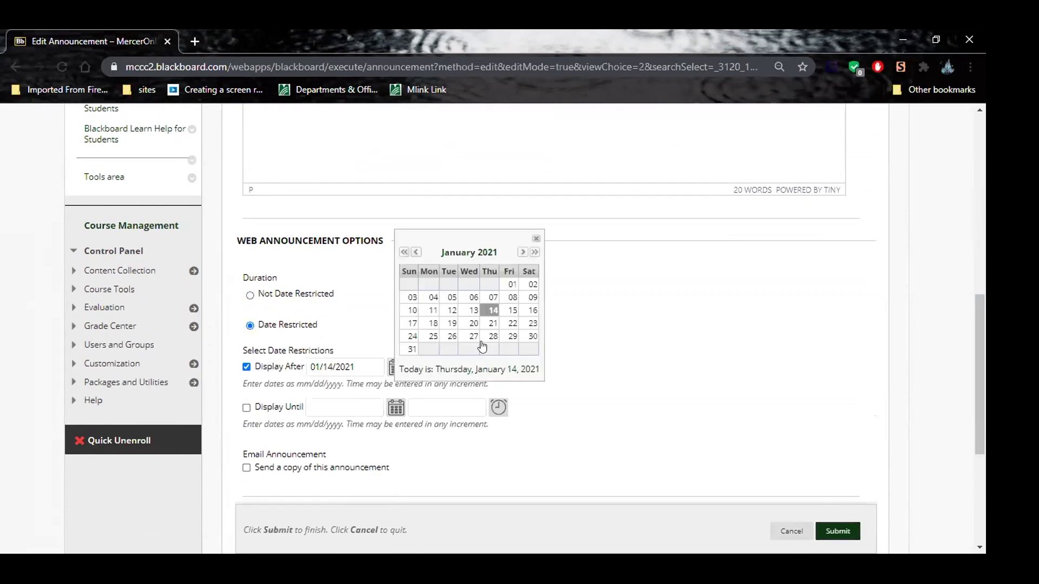
left_click(512, 311)
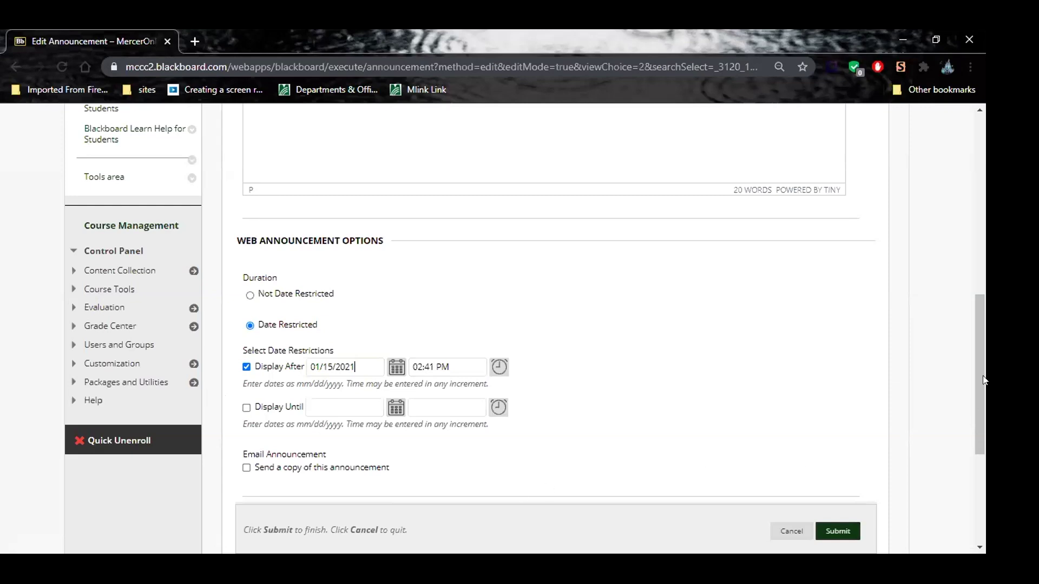
Enable sending a copy of the announcement by email and set its course link to /Syllabus/Course Syllabus
scroll(983, 345, "down", 2)
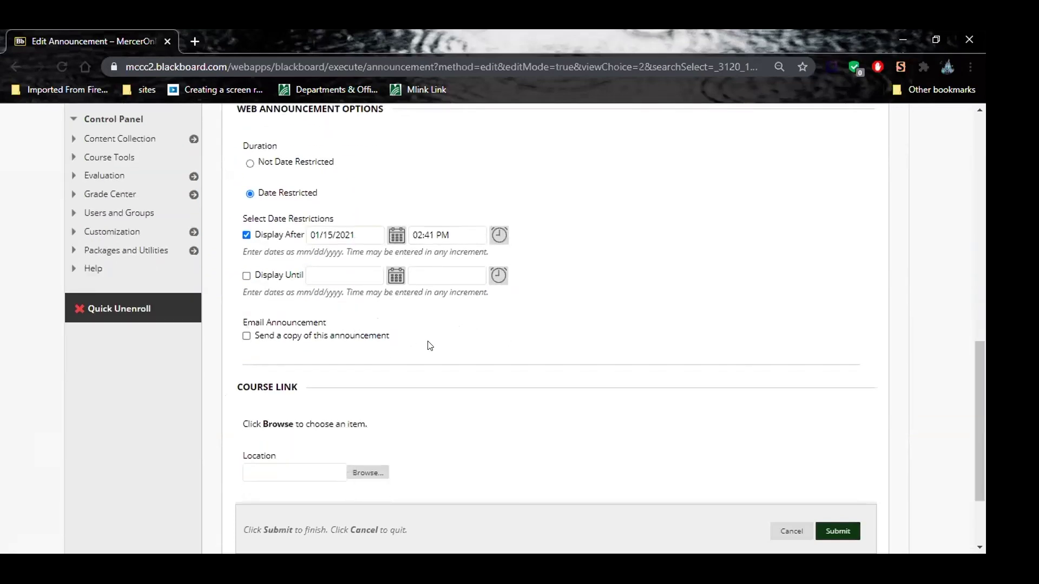
left_click(247, 336)
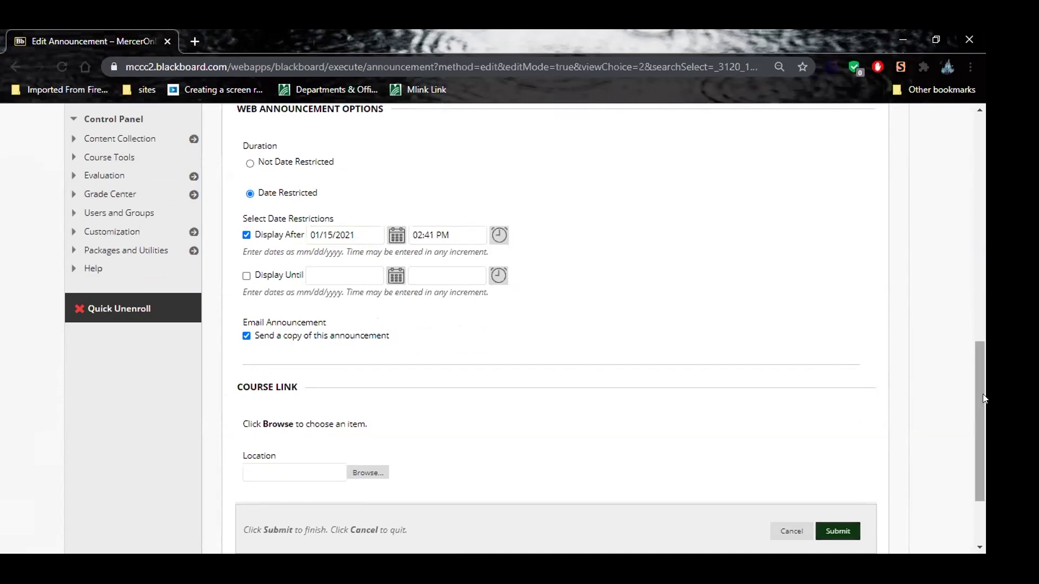
left_click_drag(983, 388, 984, 427)
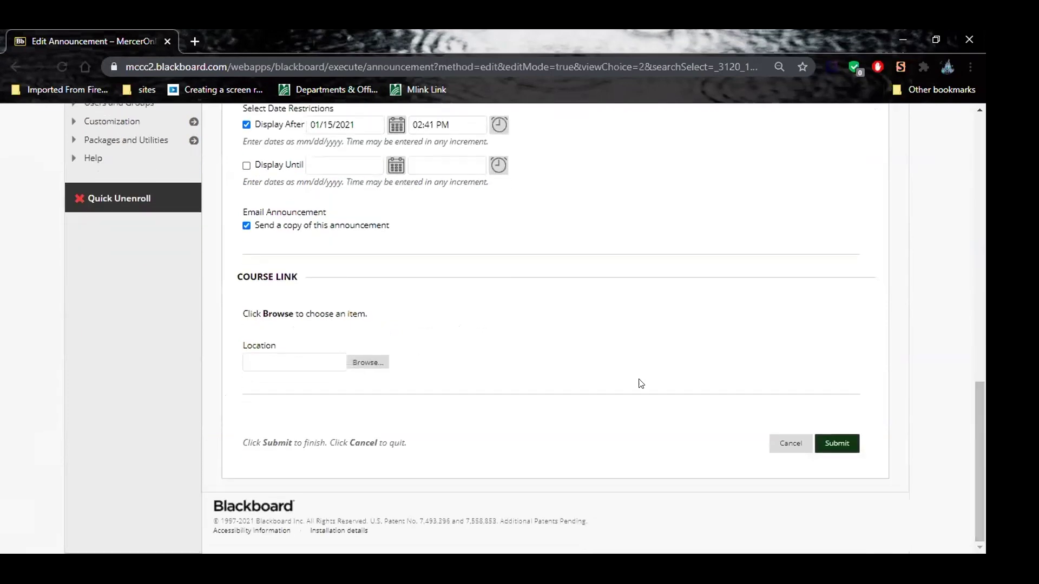
left_click(368, 363)
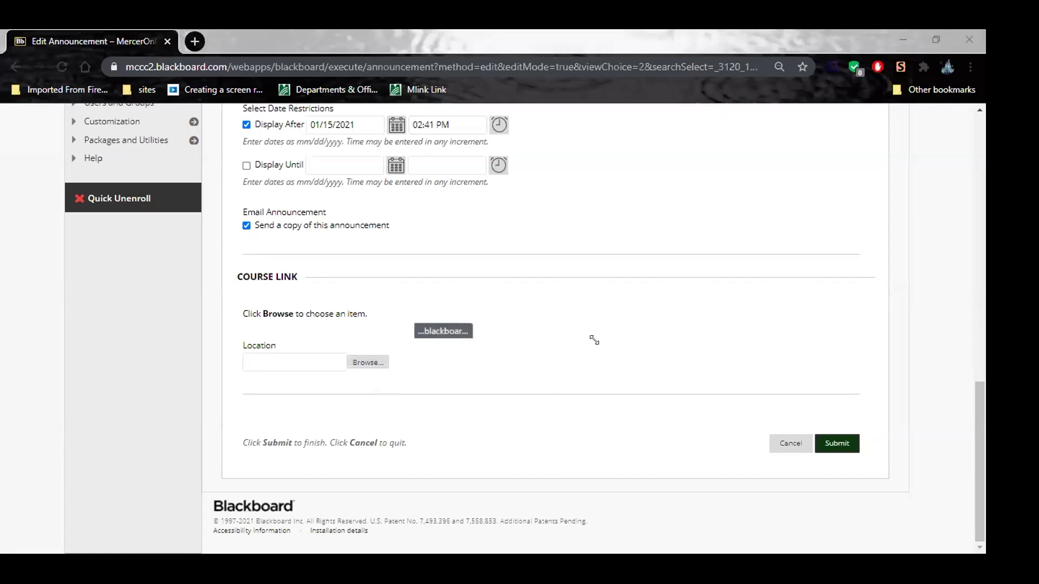
left_click(489, 230)
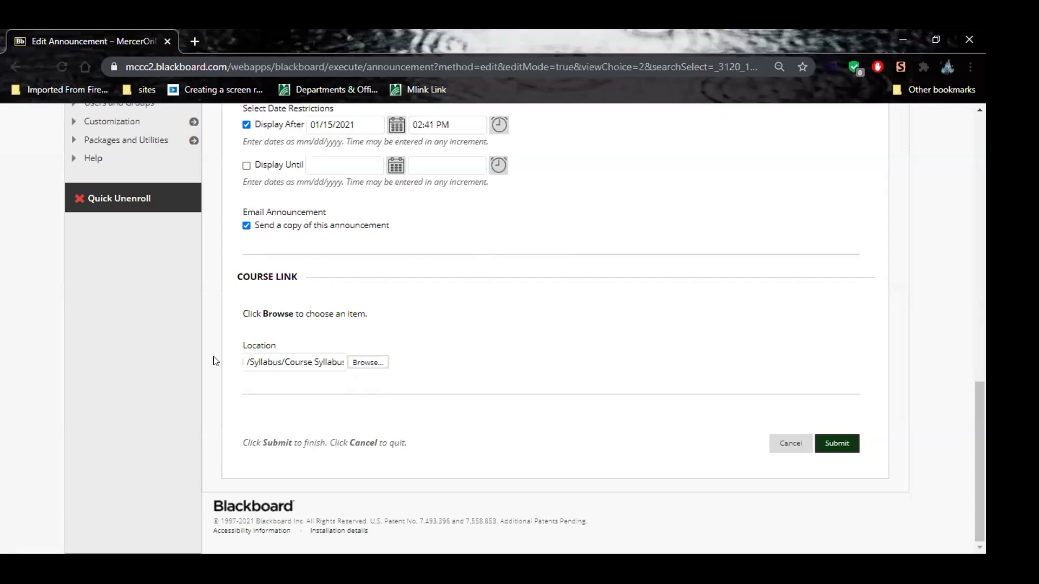
left_click(365, 363)
Turn off sending a copy of the Welcome announcement by email and submit the edited announcement
left_click(835, 445)
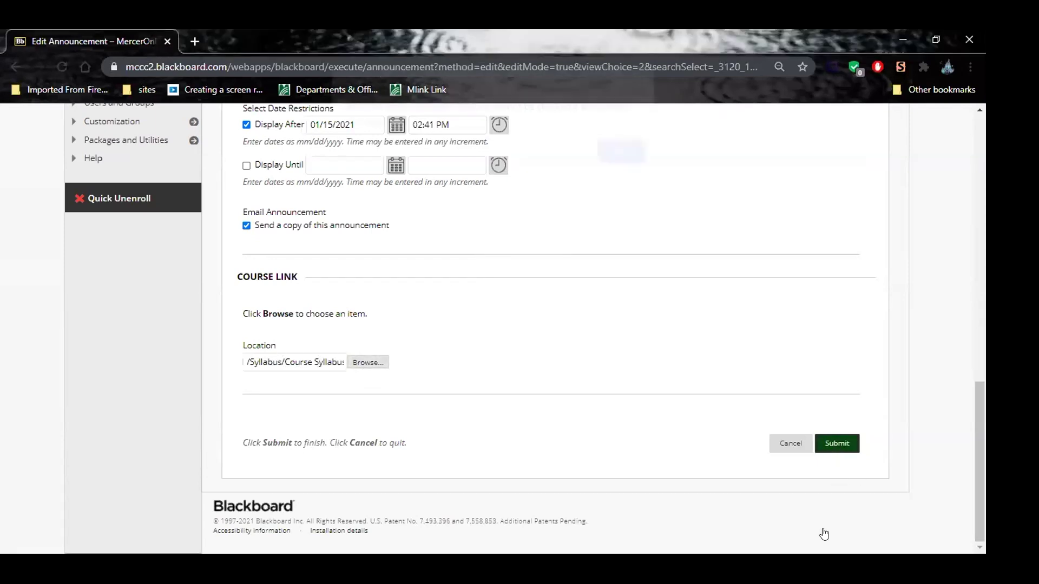
left_click(617, 162)
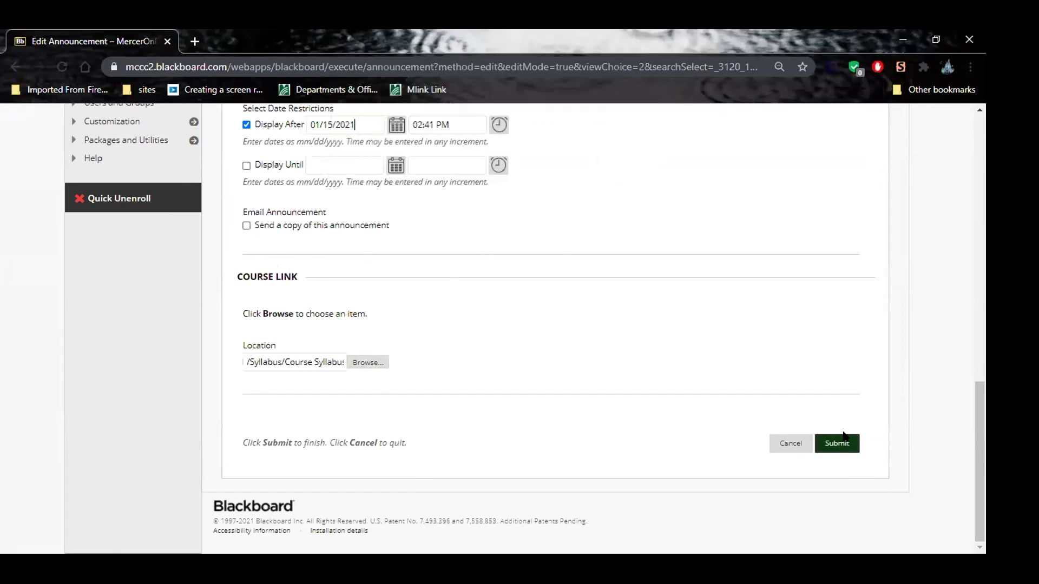
left_click(846, 444)
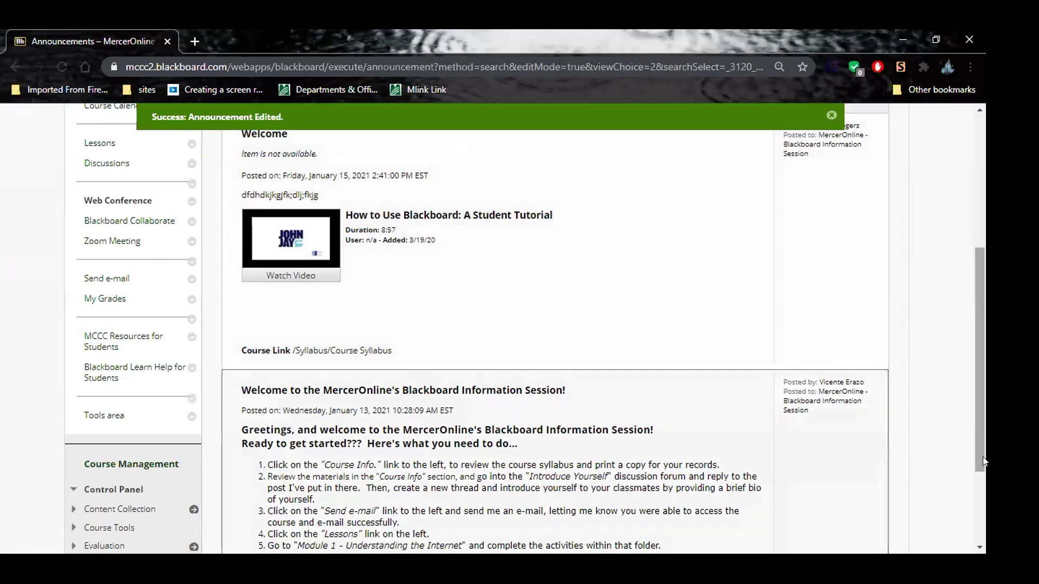
Start a new announcement and look over its subject field, message editor and options
scroll(965, 276, "up", 2)
scroll(964, 277, "up", 3)
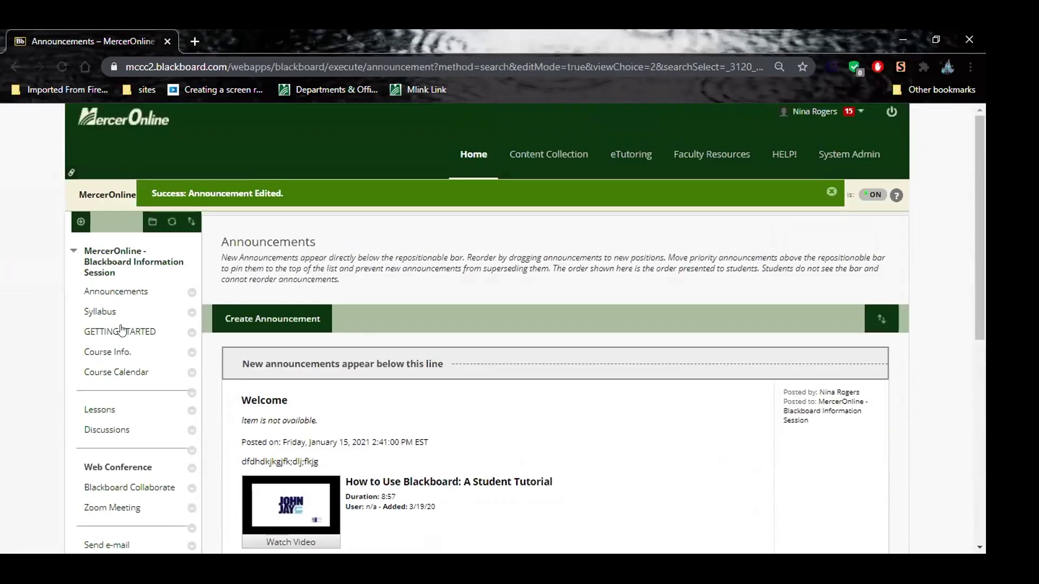
left_click(271, 321)
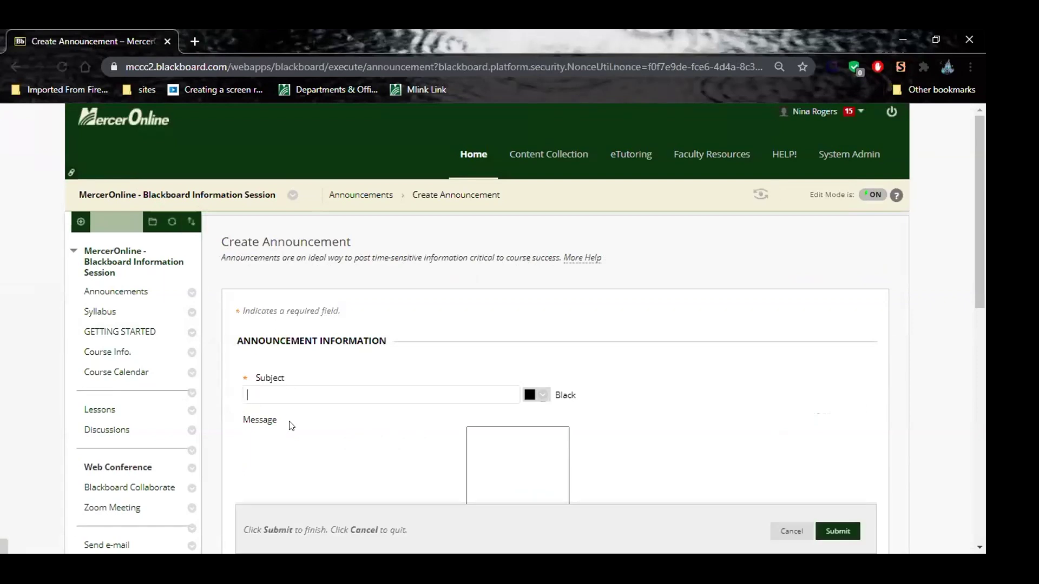
left_click(295, 396)
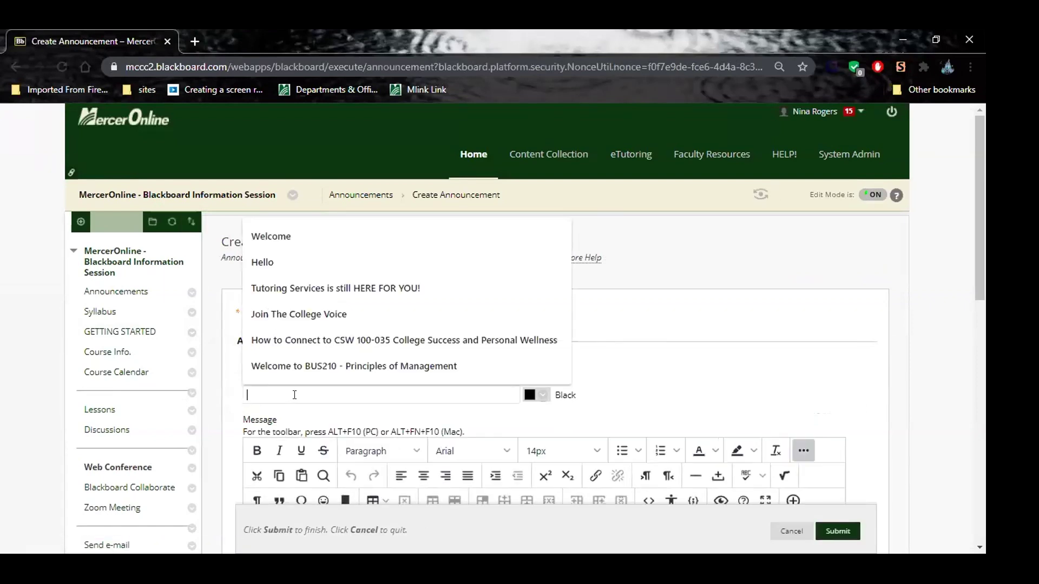
left_click_drag(977, 254, 953, 338)
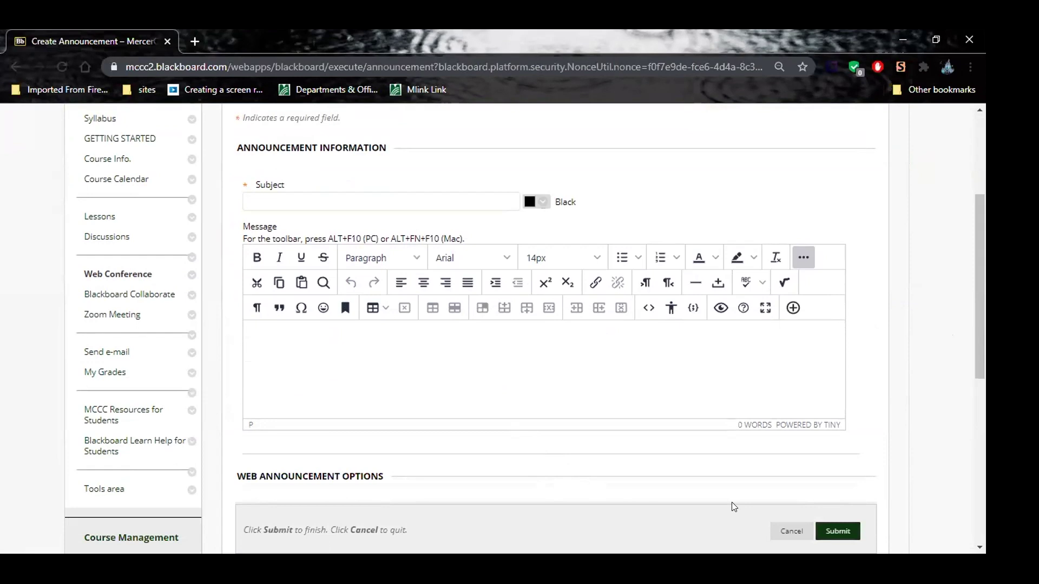
left_click_drag(976, 349, 983, 214)
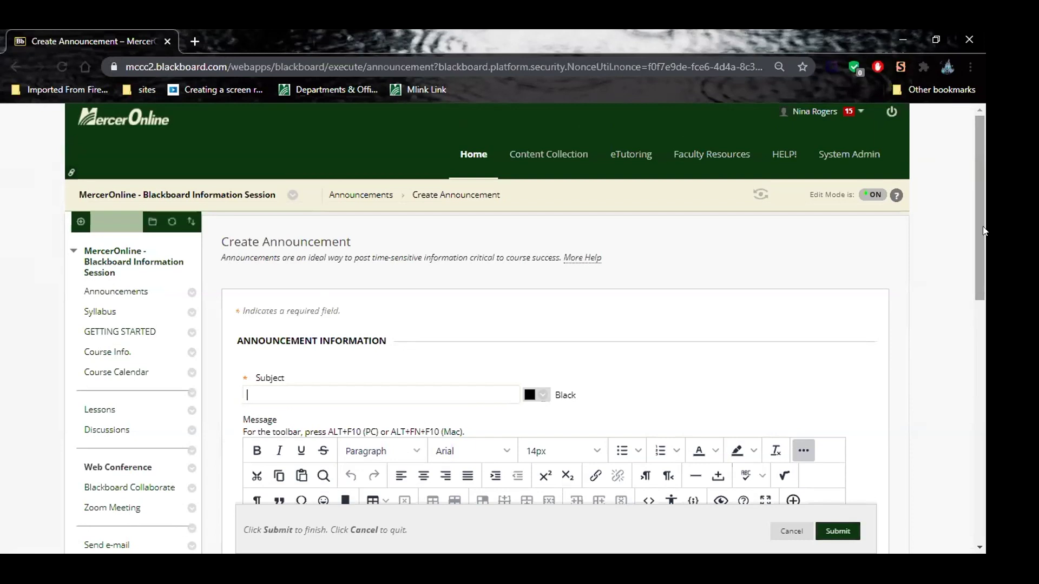
left_click_drag(974, 235, 972, 261)
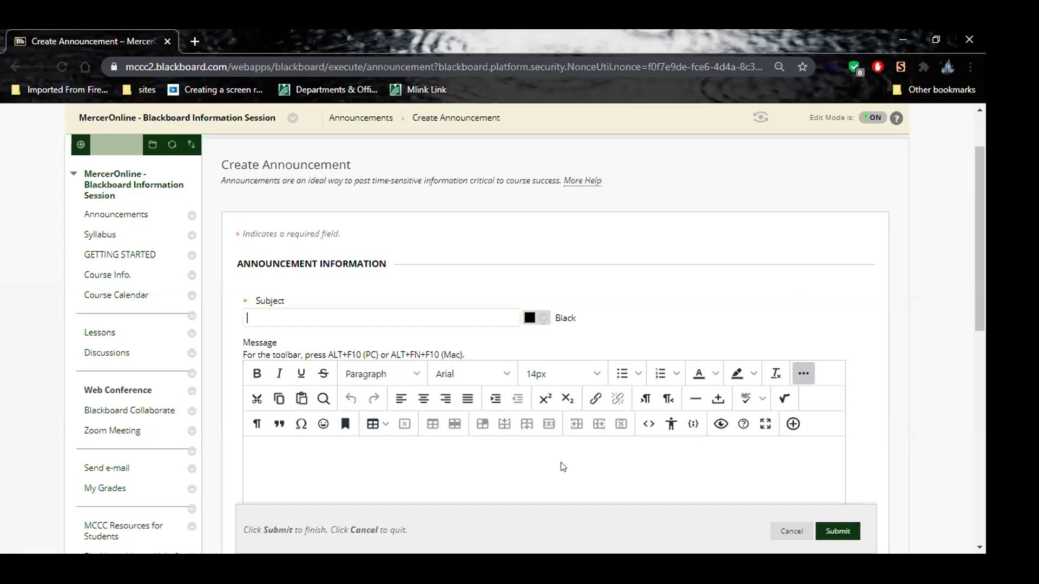
mouse_move(973, 300)
left_mouse_down()
mouse_move(982, 341)
mouse_move(980, 317)
left_mouse_up()
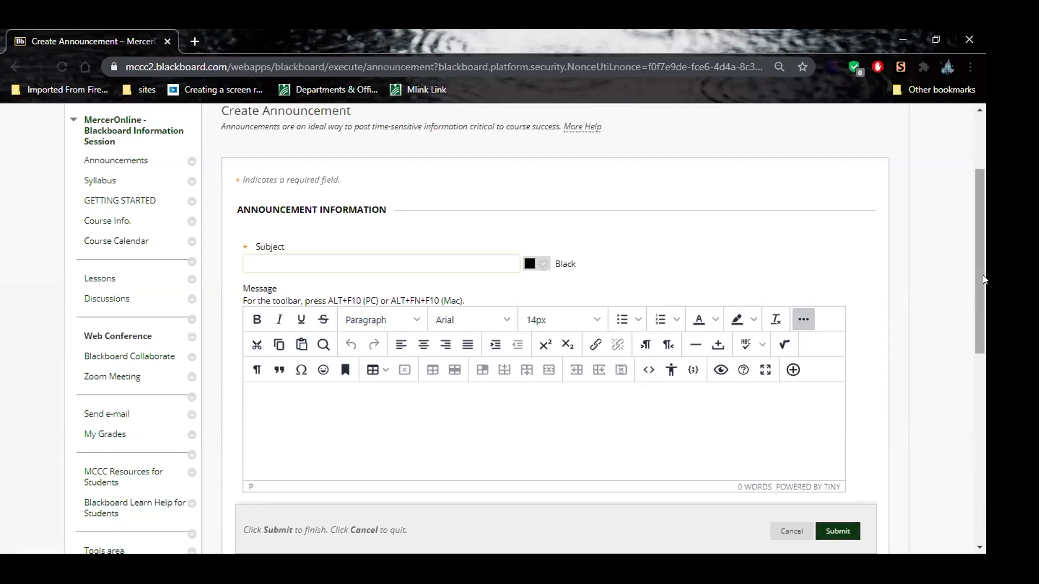
Enable sending a copy of the new announcement by email immediately
left_click_drag(977, 264, 968, 424)
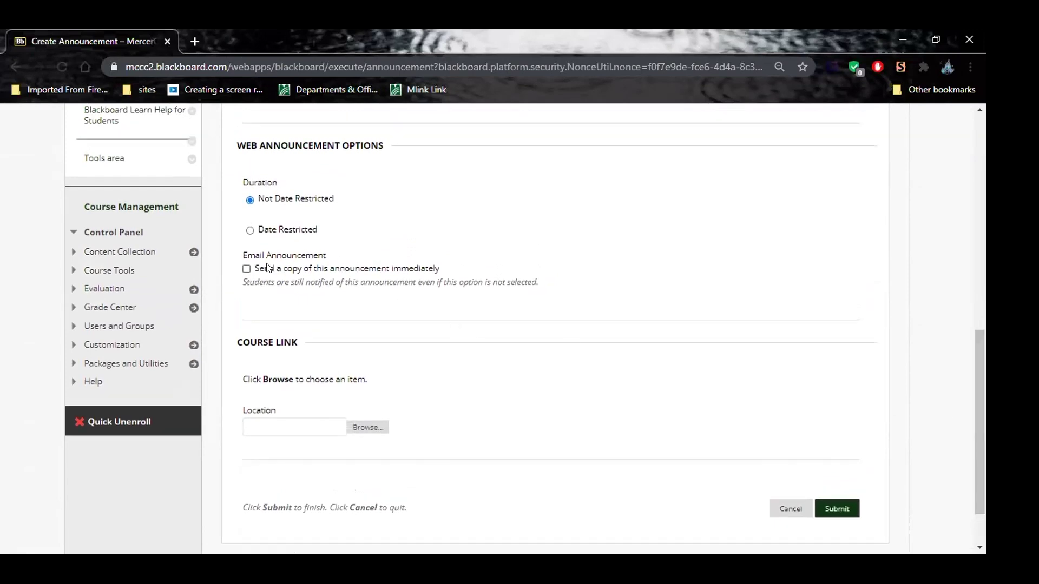
left_click_drag(269, 268, 435, 270)
left_click(309, 269)
mouse_move(983, 428)
left_mouse_down()
mouse_move(972, 456)
mouse_move(972, 420)
left_mouse_up()
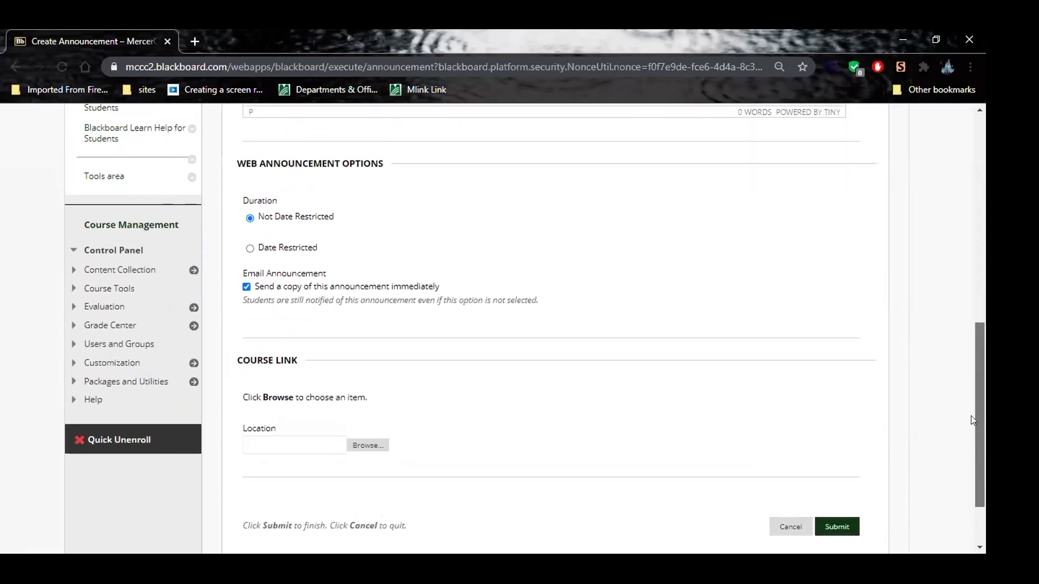
scroll(971, 414, "up", 1)
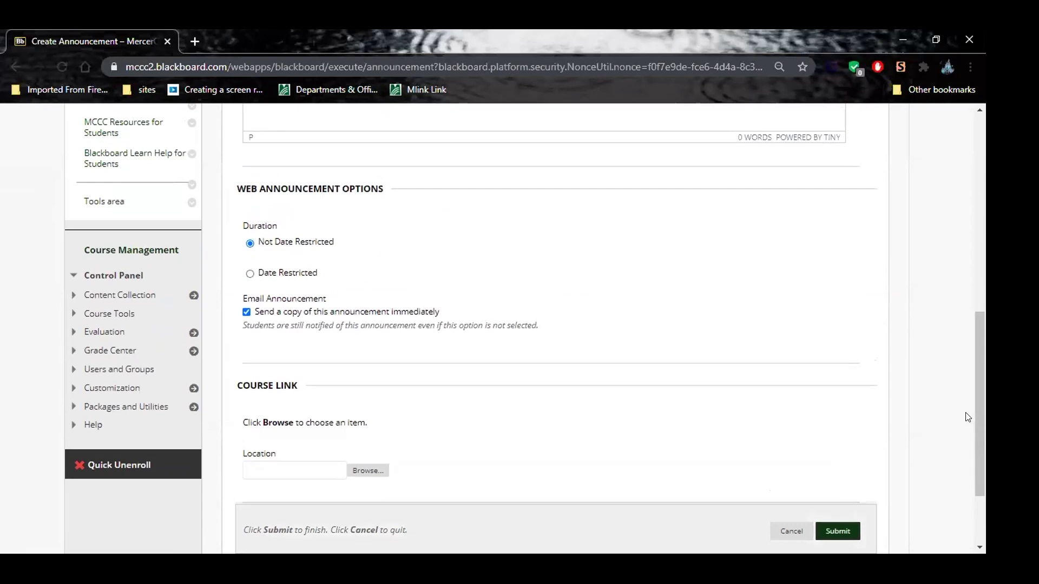
scroll(976, 425, "up", 1)
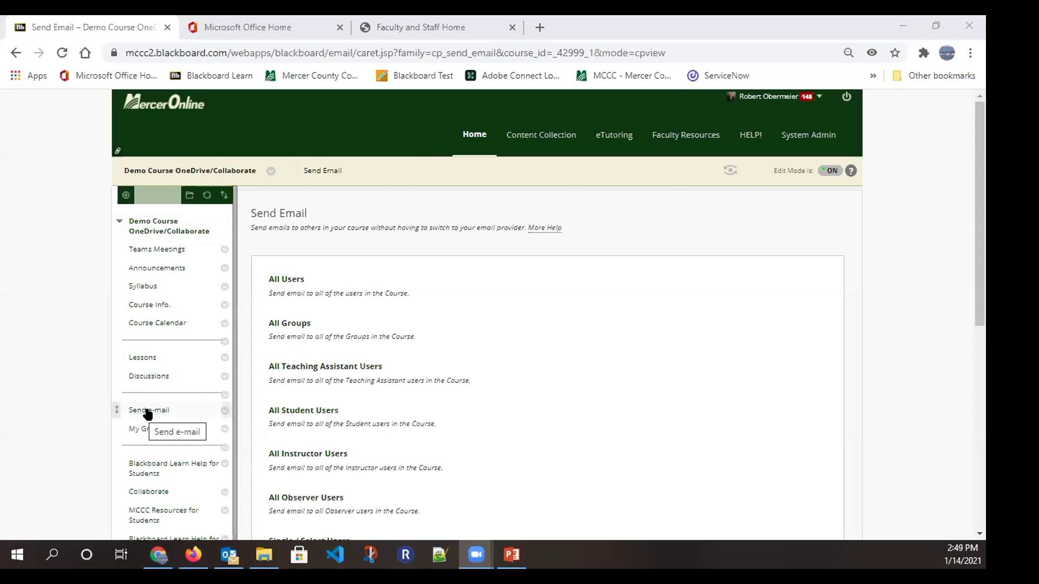
Review the Send Email recipient choices in the Demo Course OneDrive/Collaborate course and open an email to all student users
left_click(977, 239)
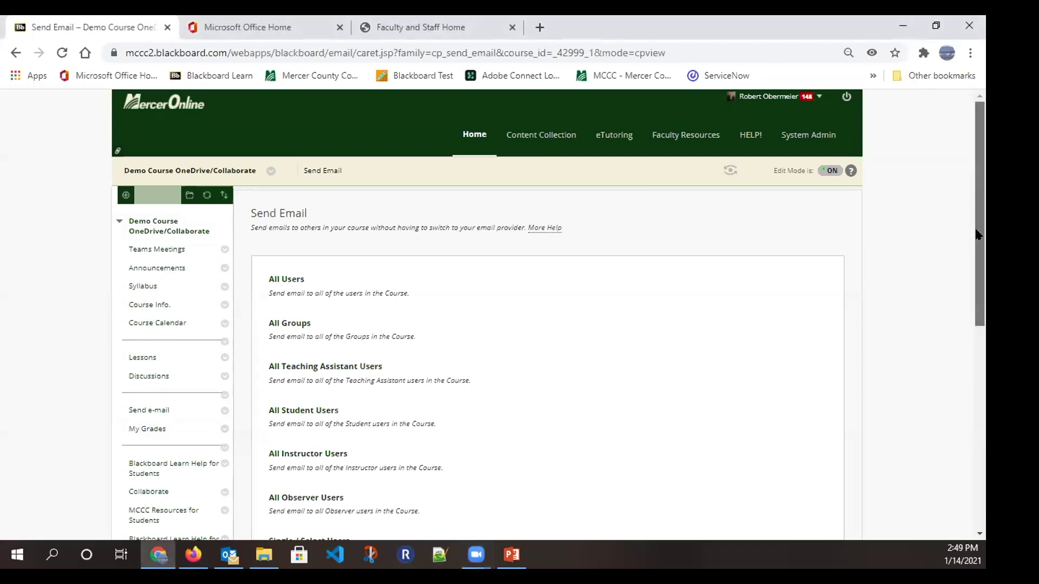
left_click_drag(975, 235, 952, 331)
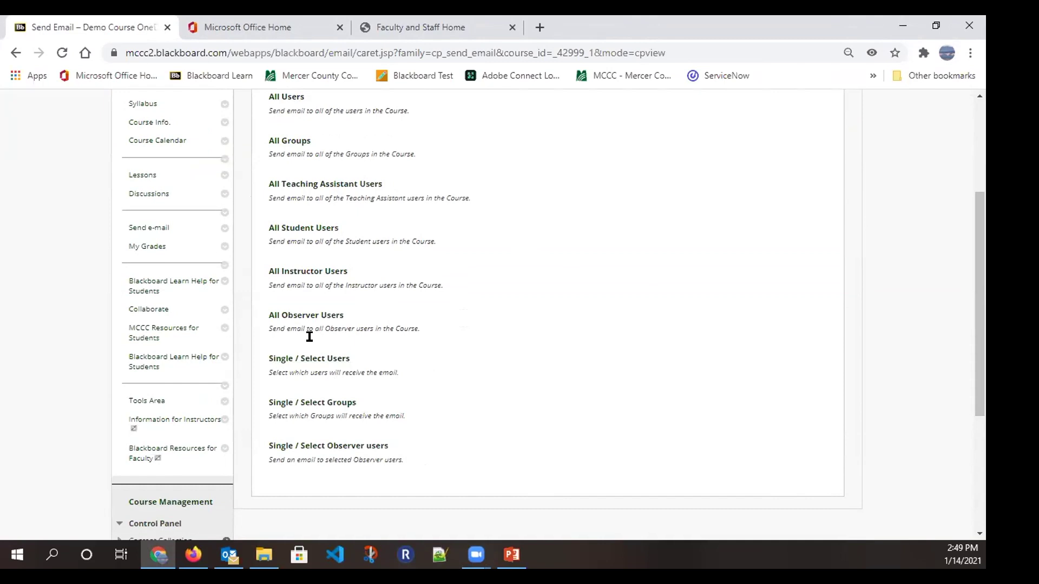
left_click(318, 230)
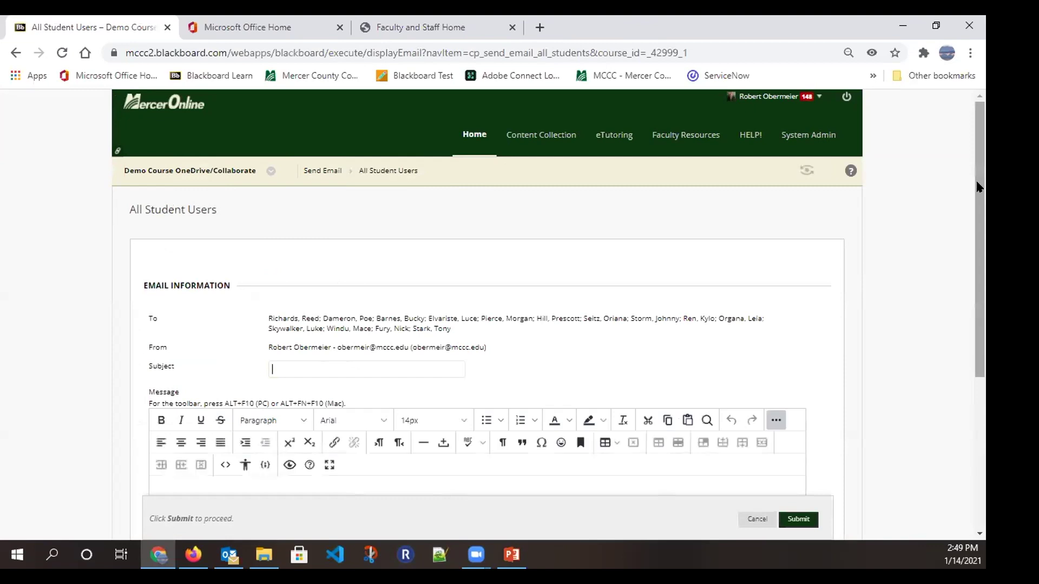
Enter "Title" as the subject of the email to all student users and request a return receipt
left_click_drag(973, 180, 904, 306)
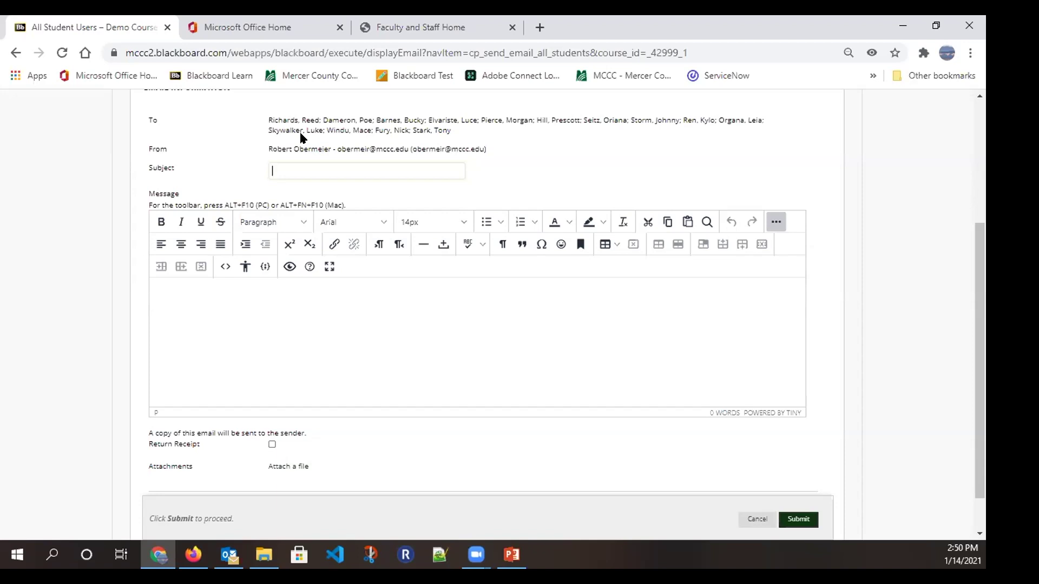
type("Title")
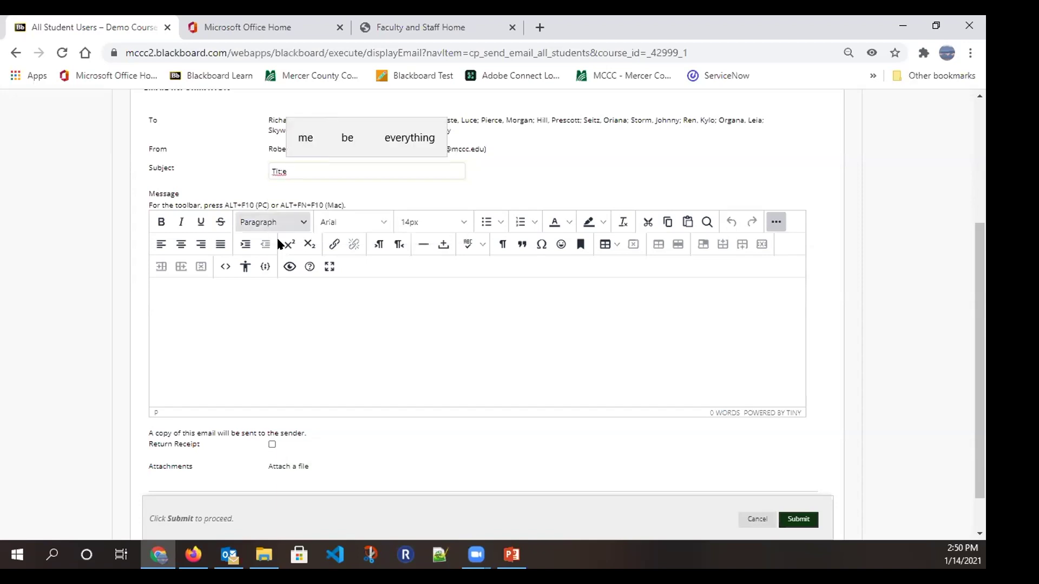
left_click(258, 316)
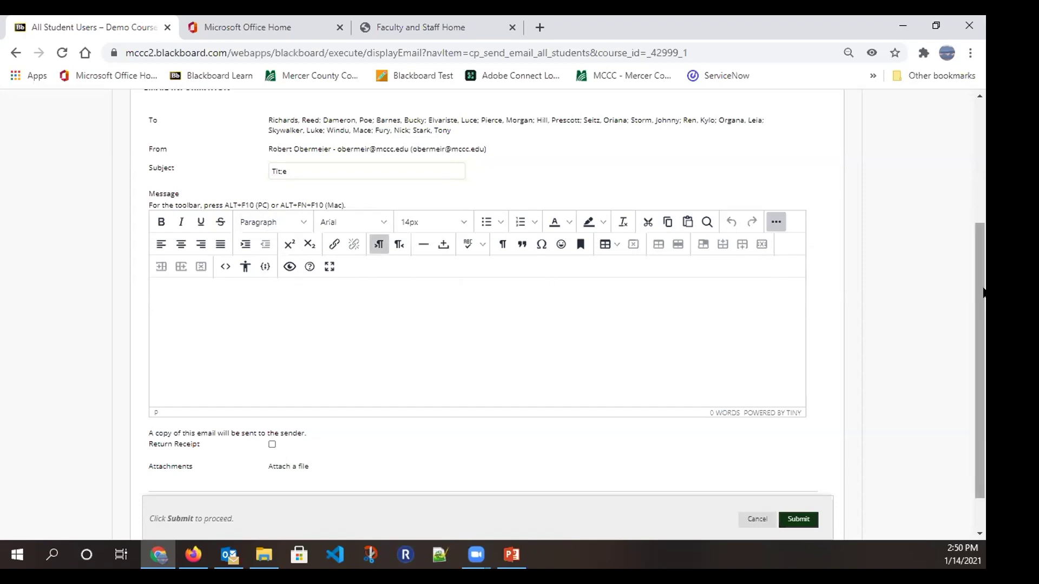
left_click_drag(981, 283, 973, 390)
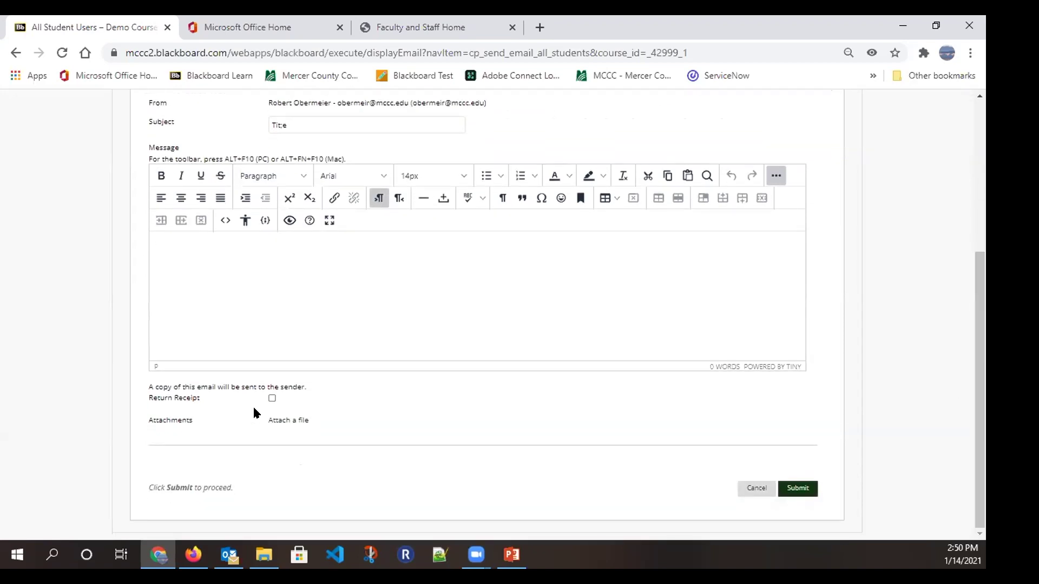
right_click(269, 399)
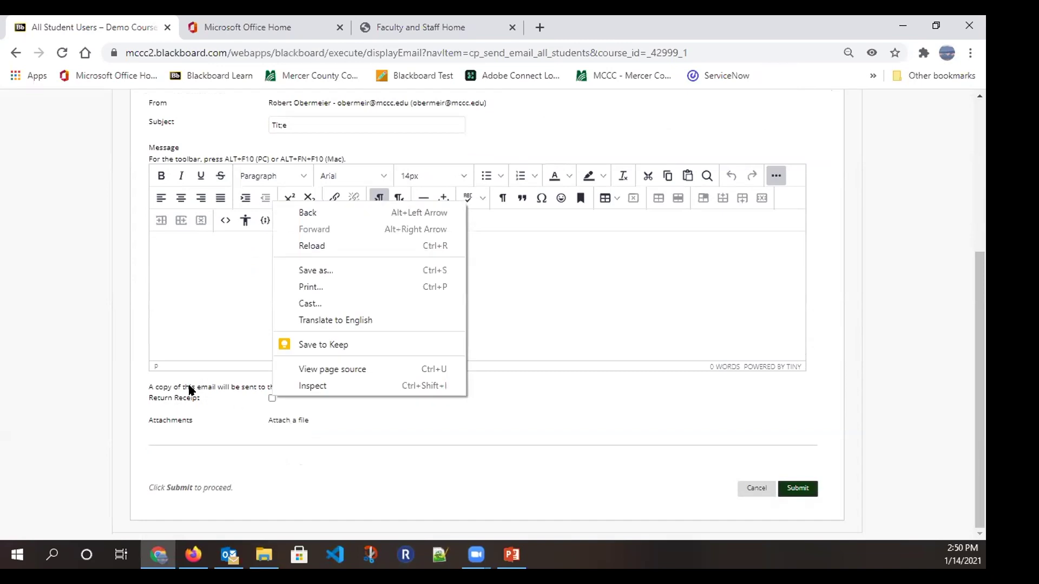
left_click(227, 427)
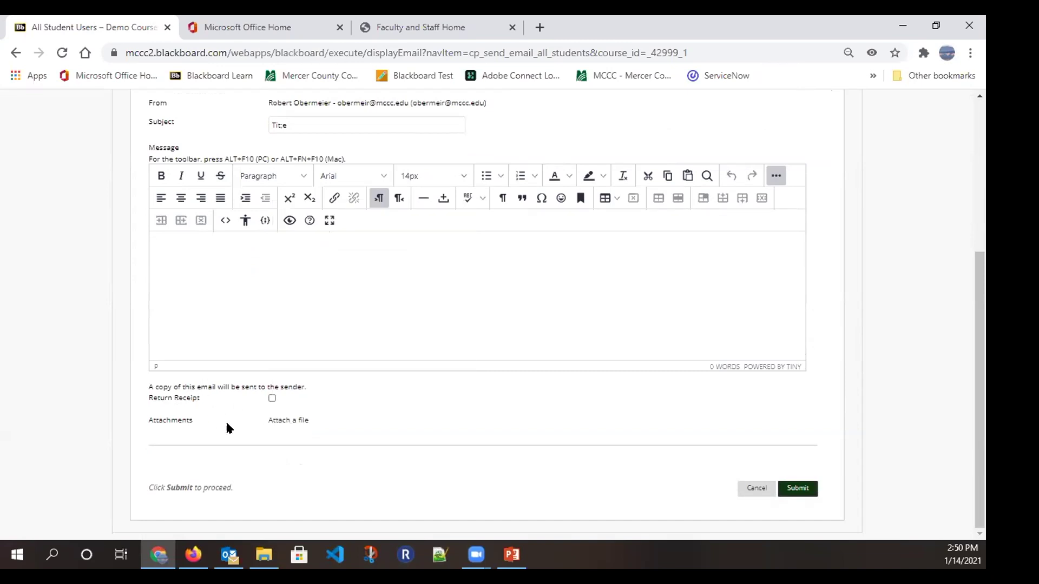
left_click(271, 398)
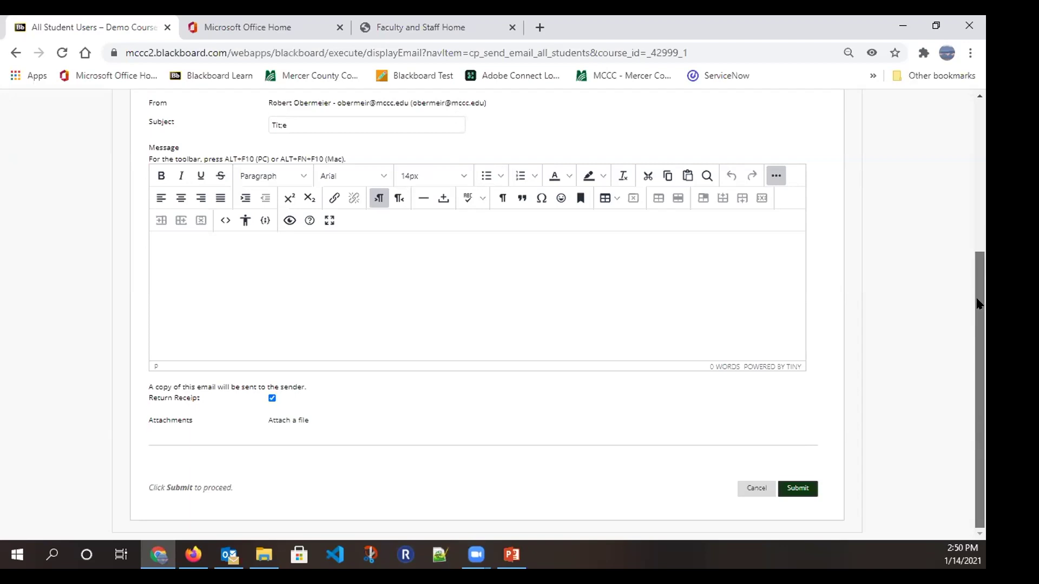
Review the recipients and message area of the all-students email, and cancel it without sending
left_click_drag(979, 306, 947, 217)
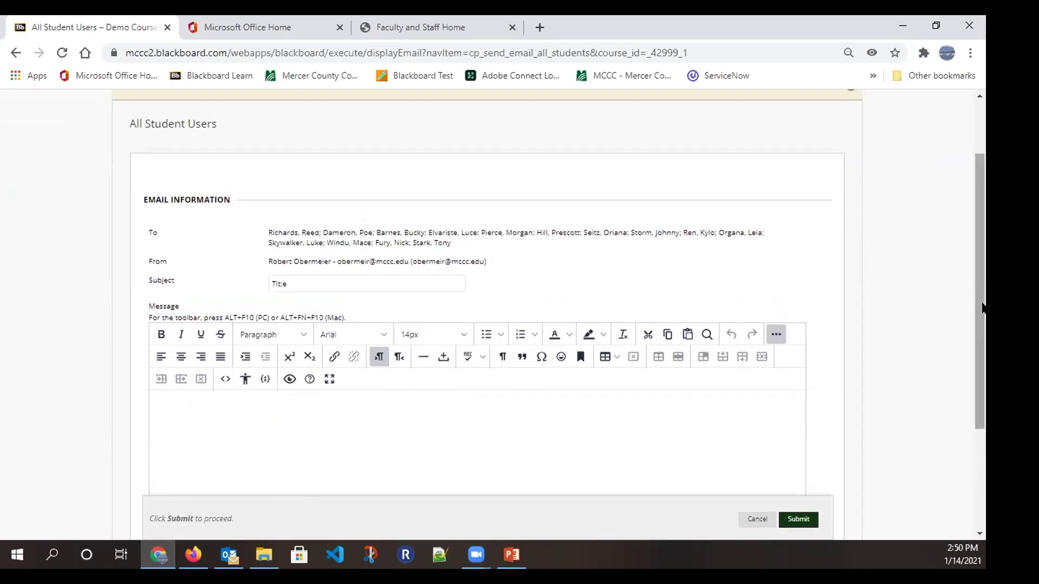
left_click_drag(981, 304, 940, 330)
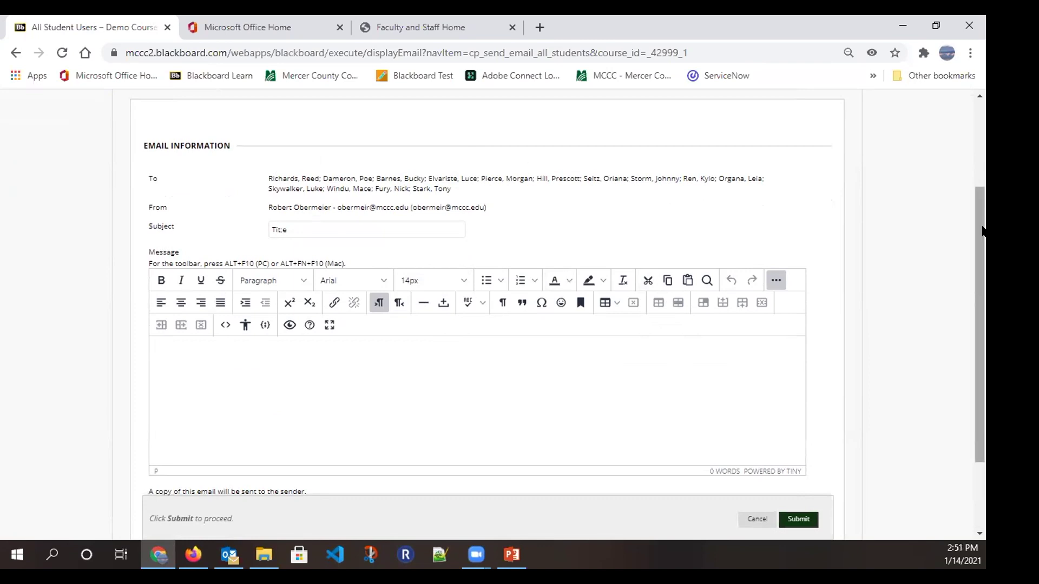
left_click_drag(982, 232, 974, 306)
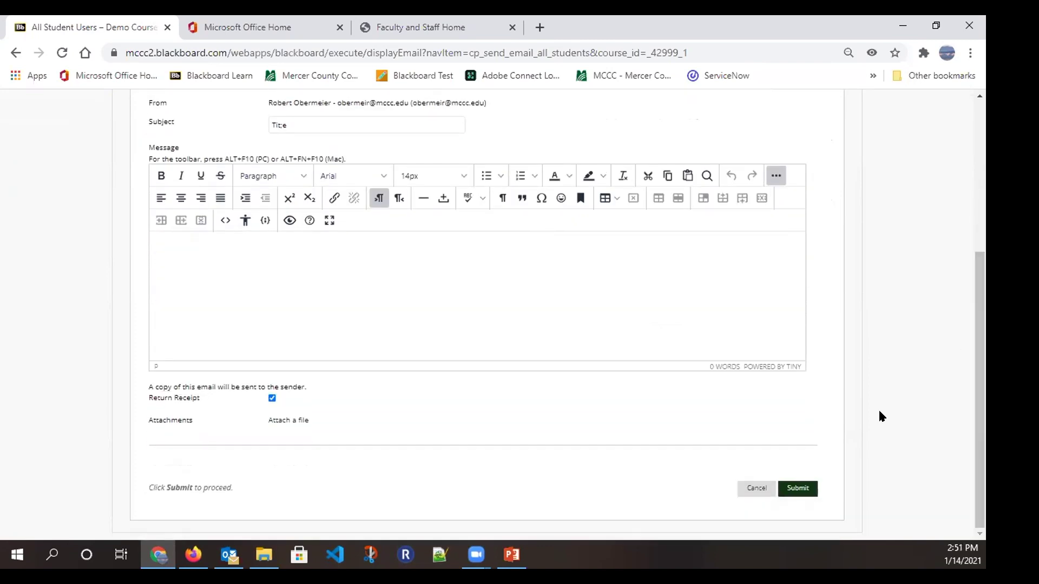
left_click(756, 488)
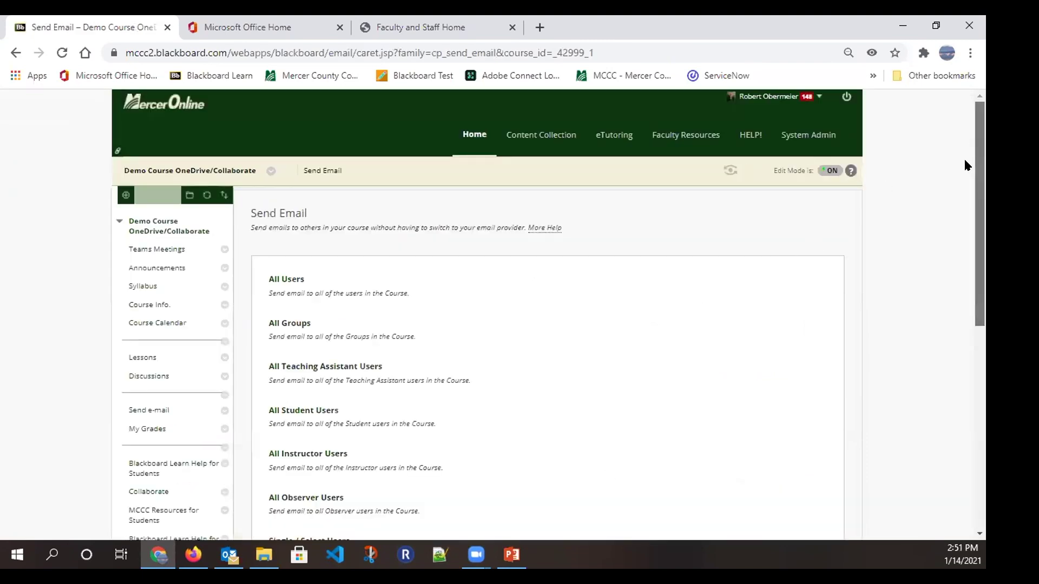
Open an email to single or selected users and bring up its recipient selection lists
left_click_drag(977, 142, 934, 295)
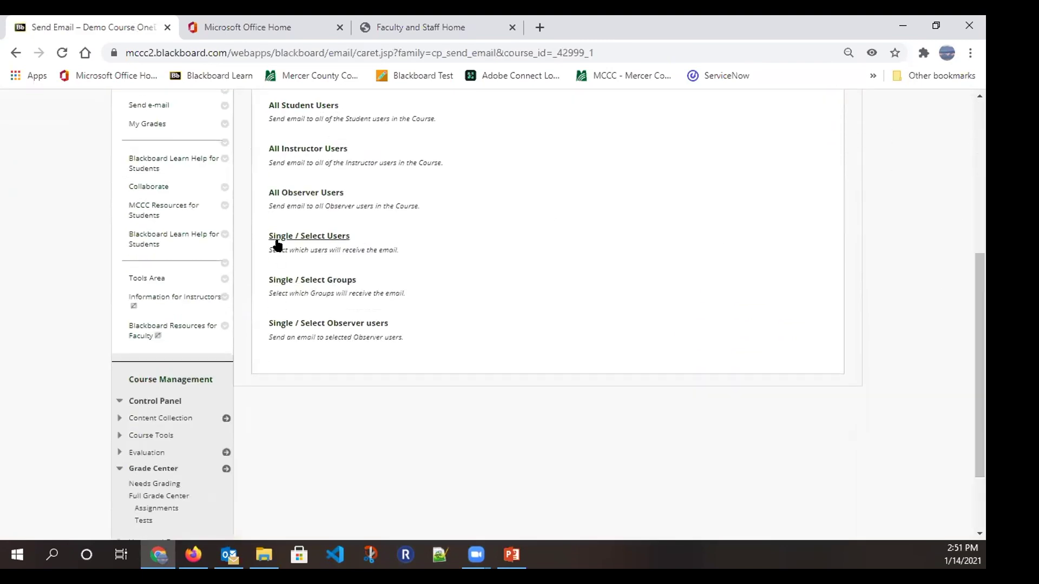
left_click(276, 240)
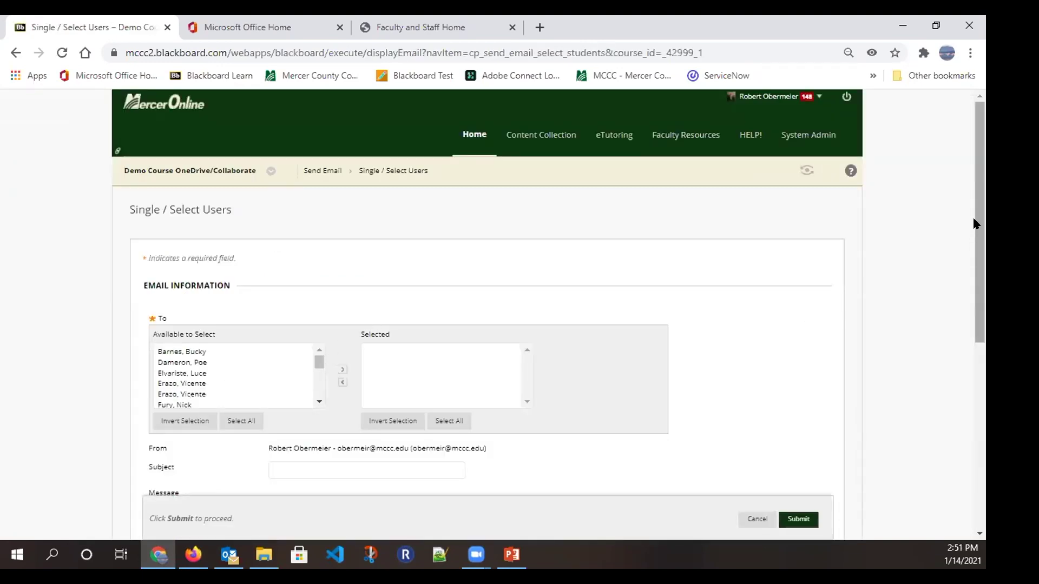
scroll(969, 297, "down", 3)
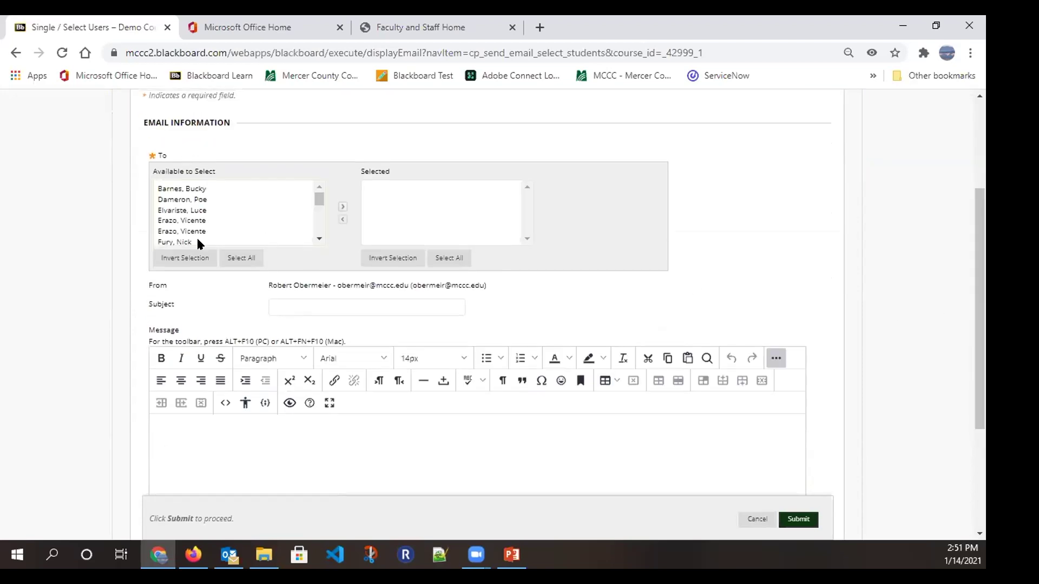